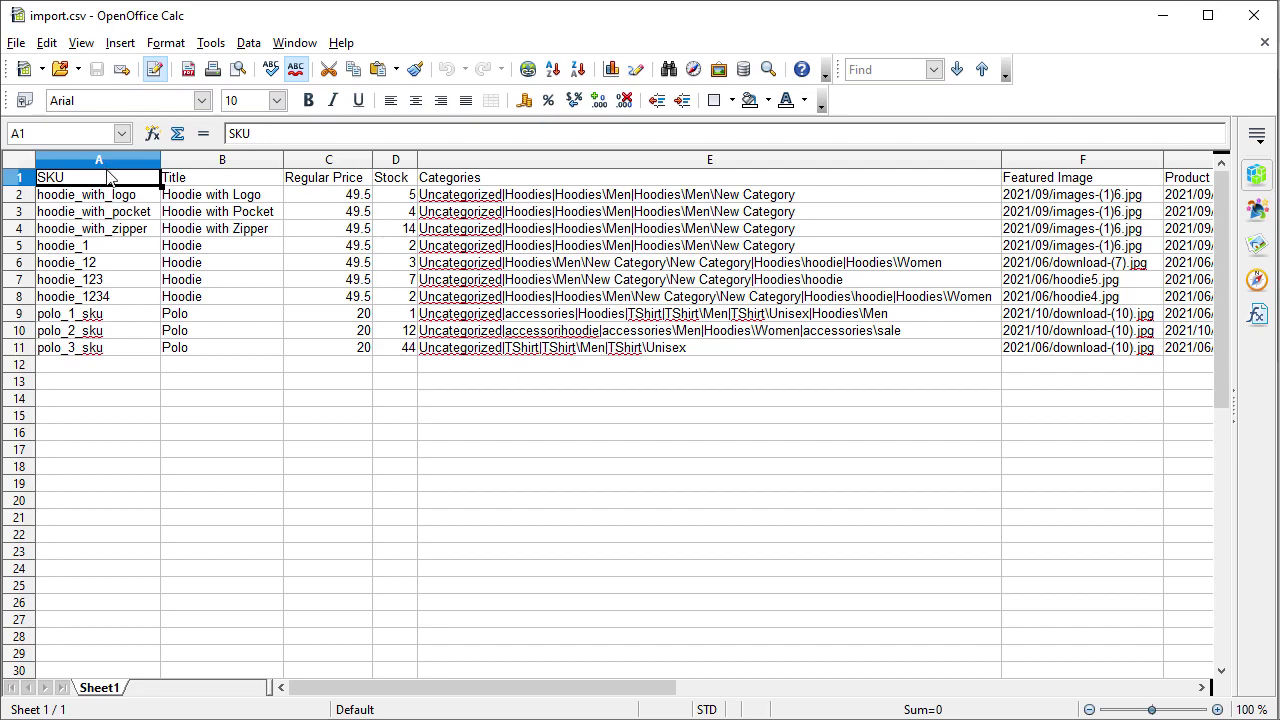
# - Review the header row of import.csv from Title through Product Image Gallery and close the spreadsheet
pyautogui.press('Right')
pyautogui.press('Right')
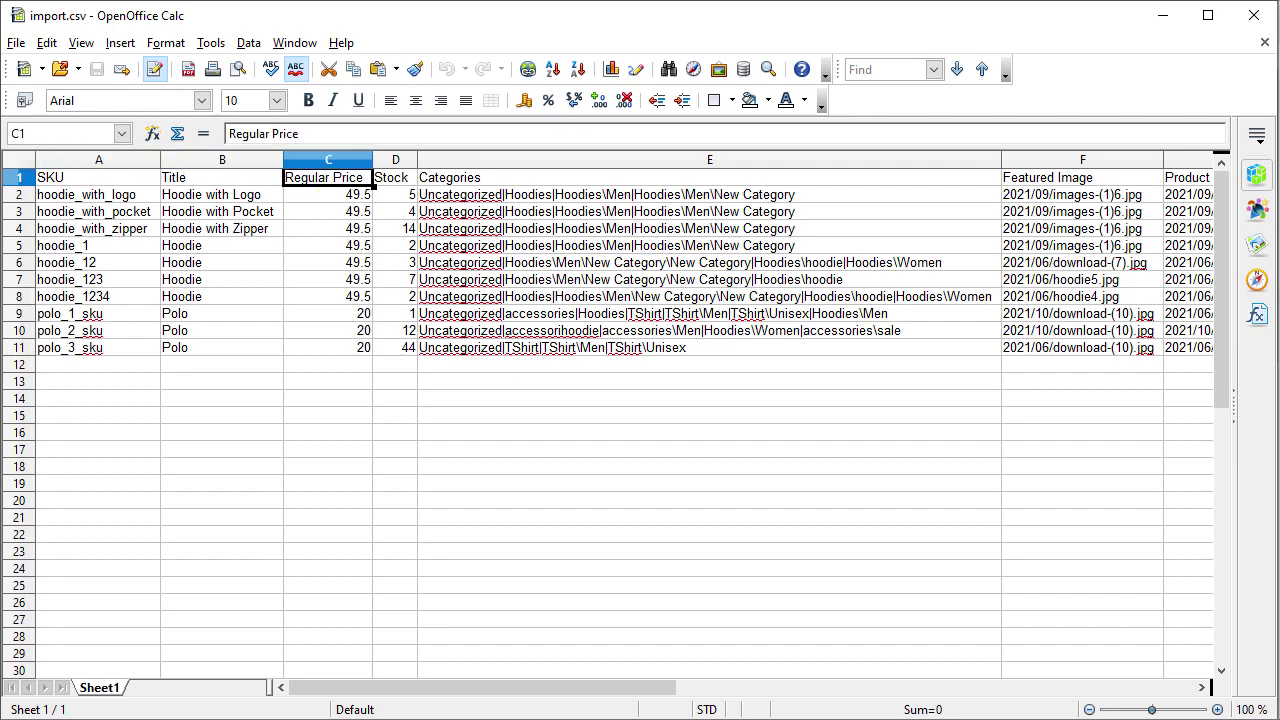
pyautogui.press('Right')
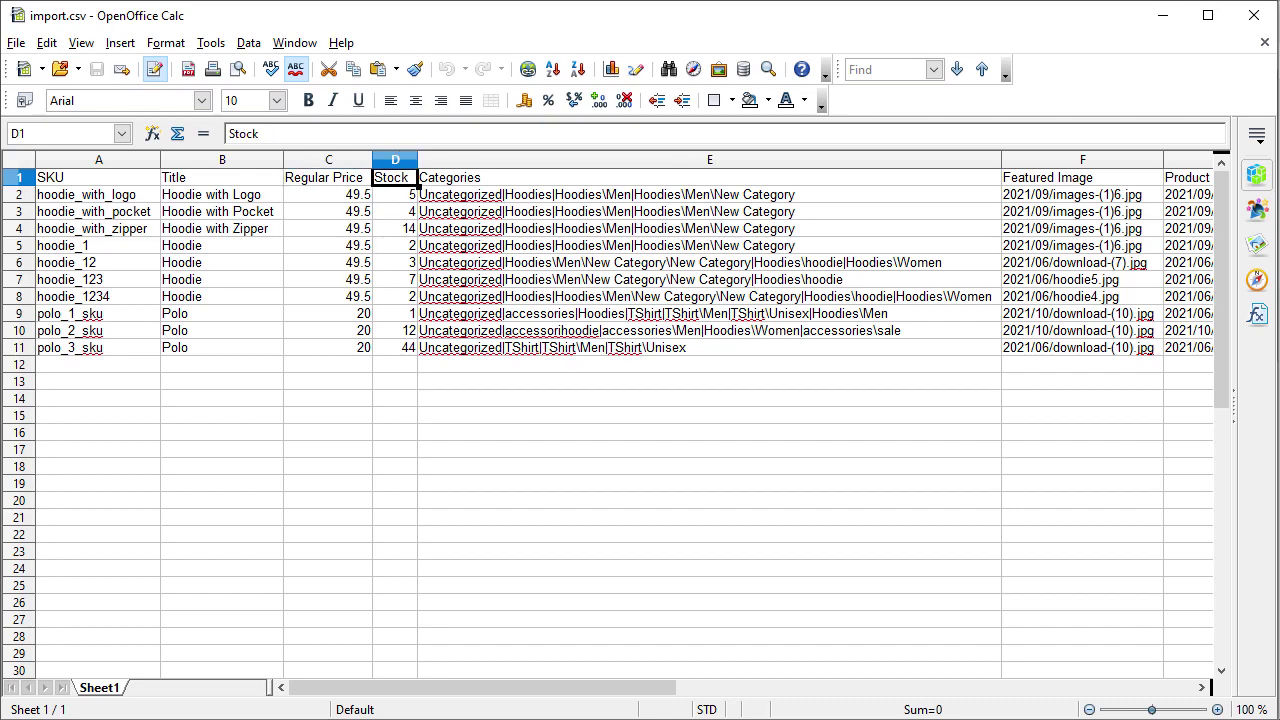
pyautogui.press('Right')
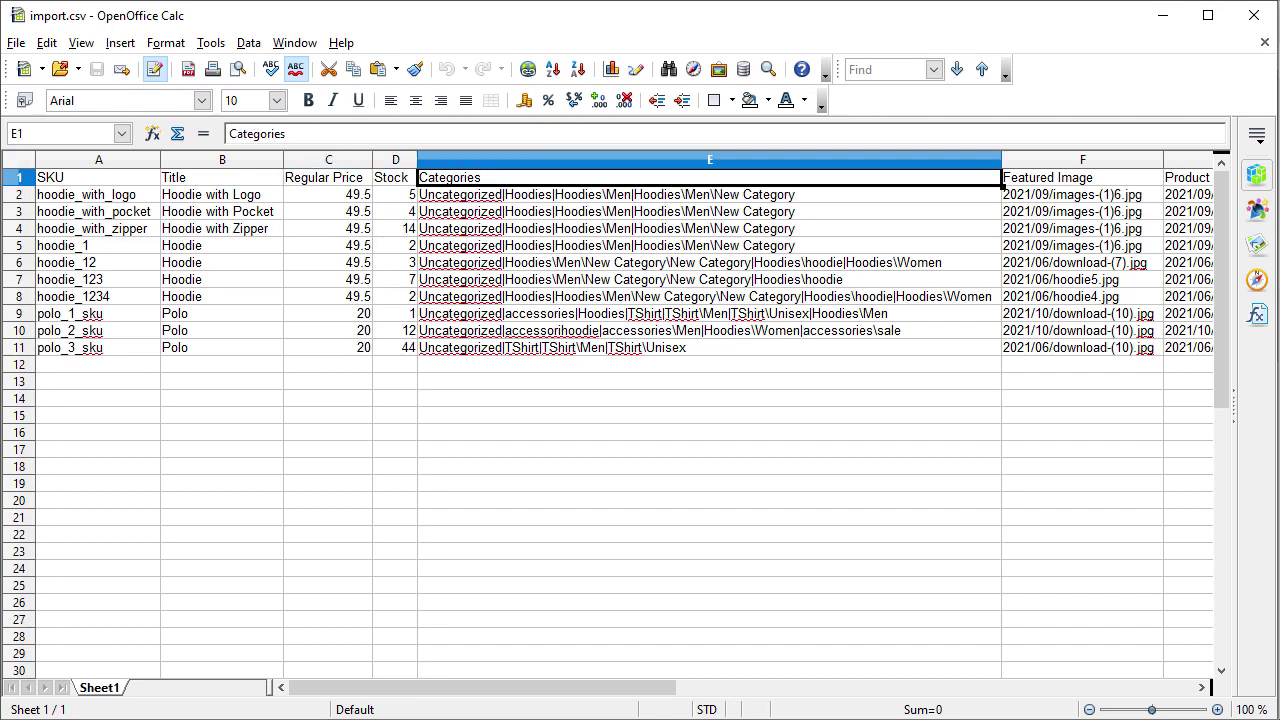
pyautogui.press('Right')
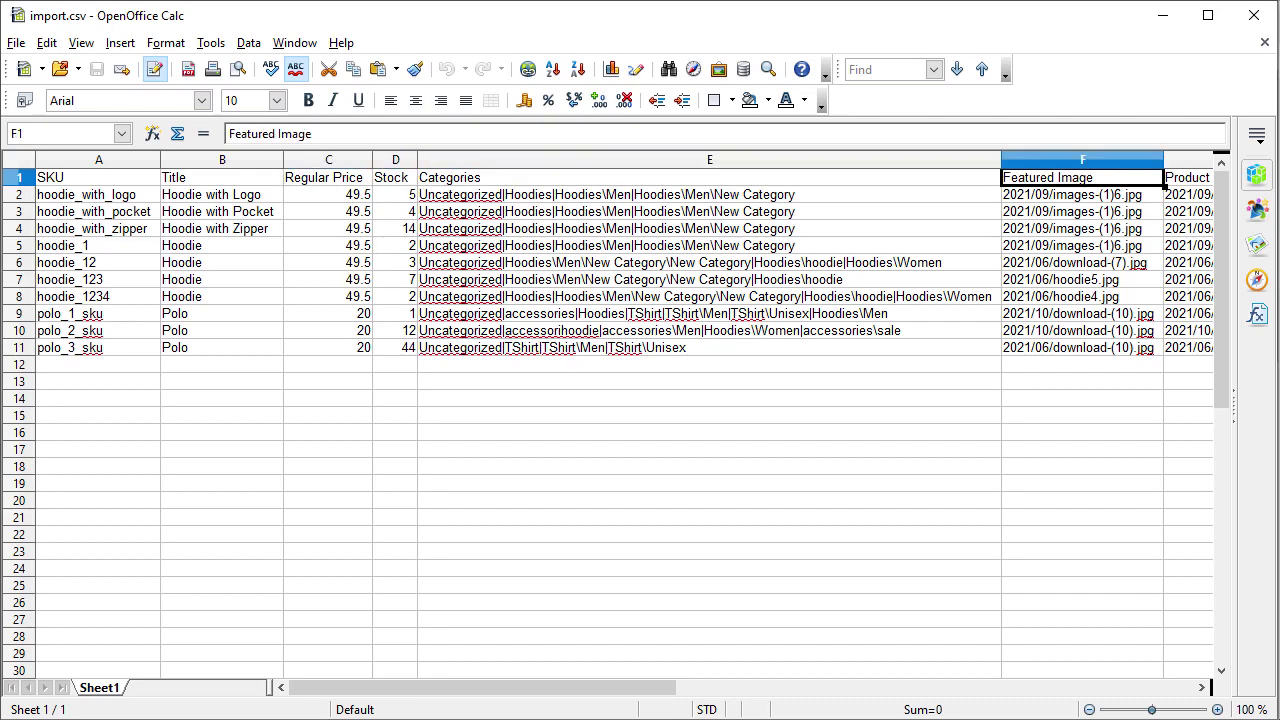
pyautogui.press('Right')
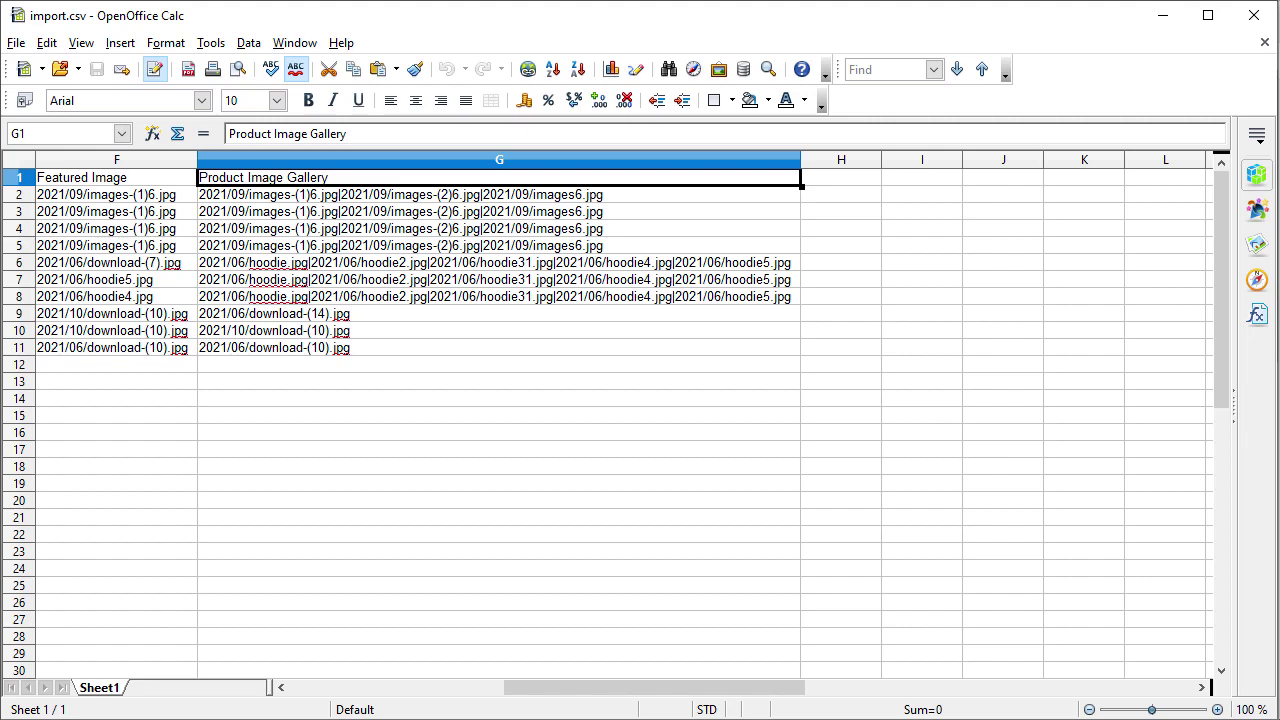
pyautogui.click(1254, 15)
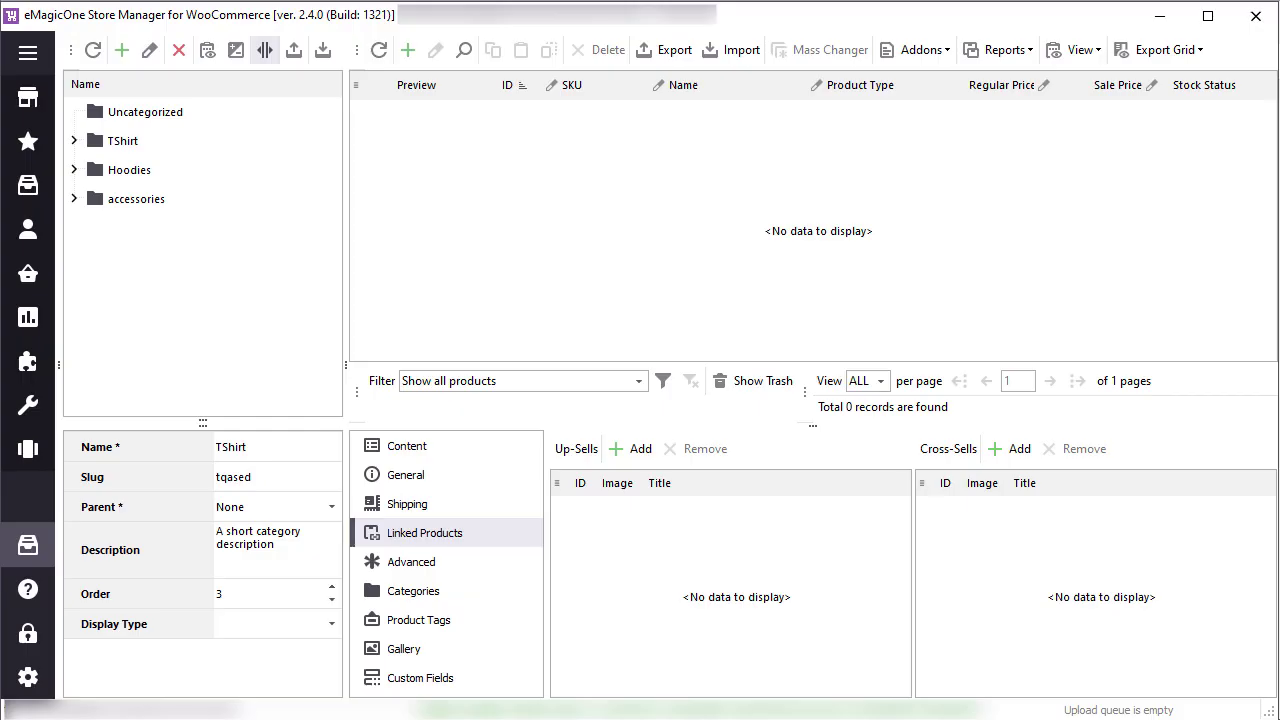
# - In Store Manager for WooCommerce, start a product import and choose the local file import.csv from the import woocommerce folder as source
pyautogui.click(744, 60)
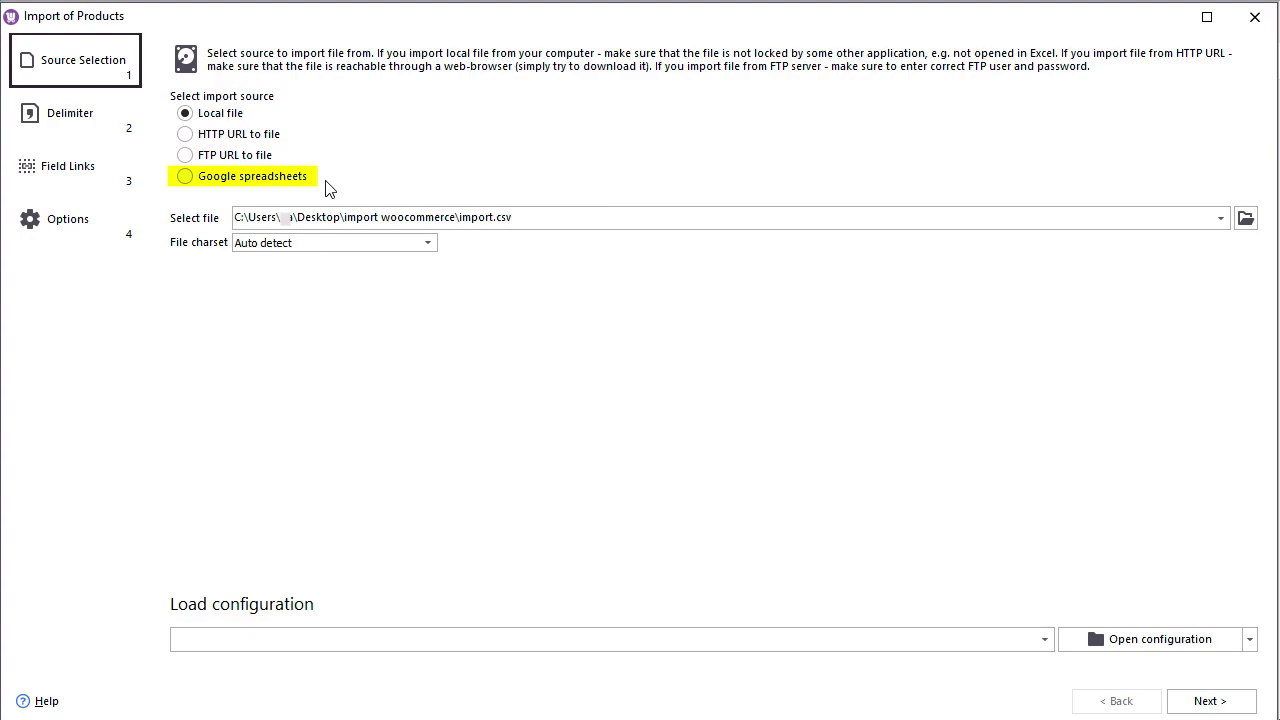
pyautogui.click(405, 210)
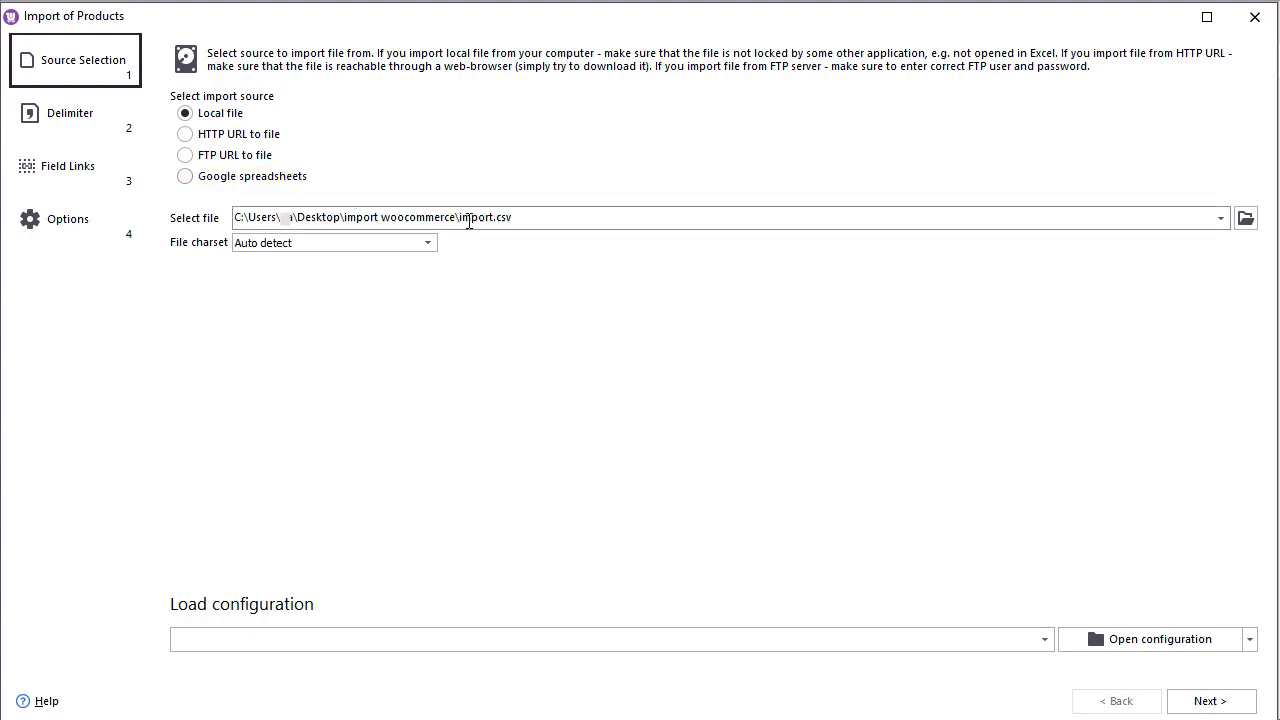
pyautogui.click(1245, 218)
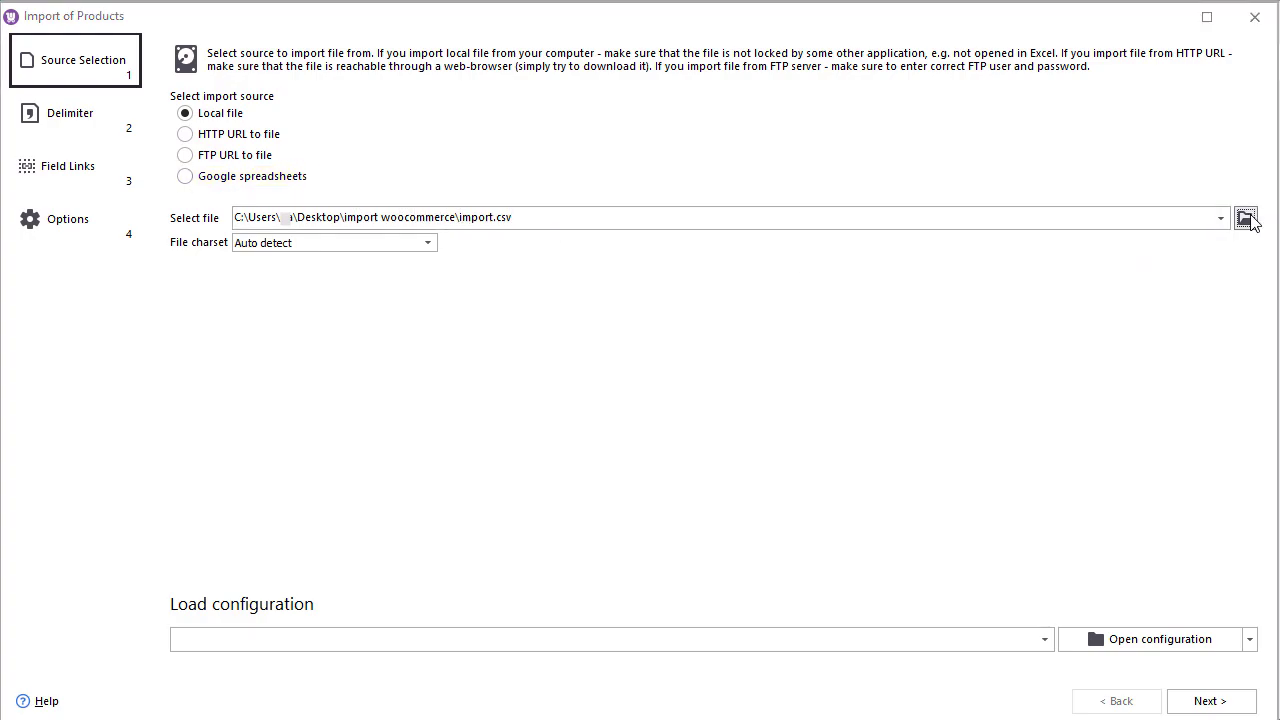
pyautogui.click(496, 456)
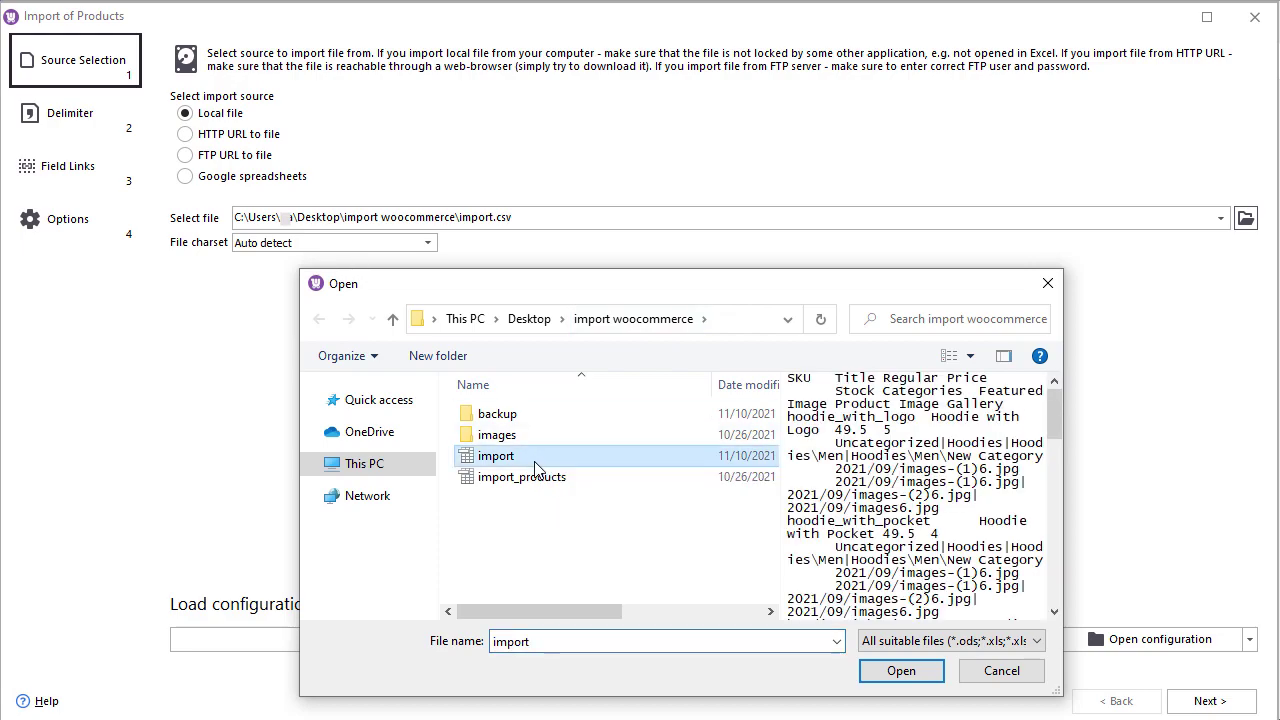
pyautogui.click(902, 671)
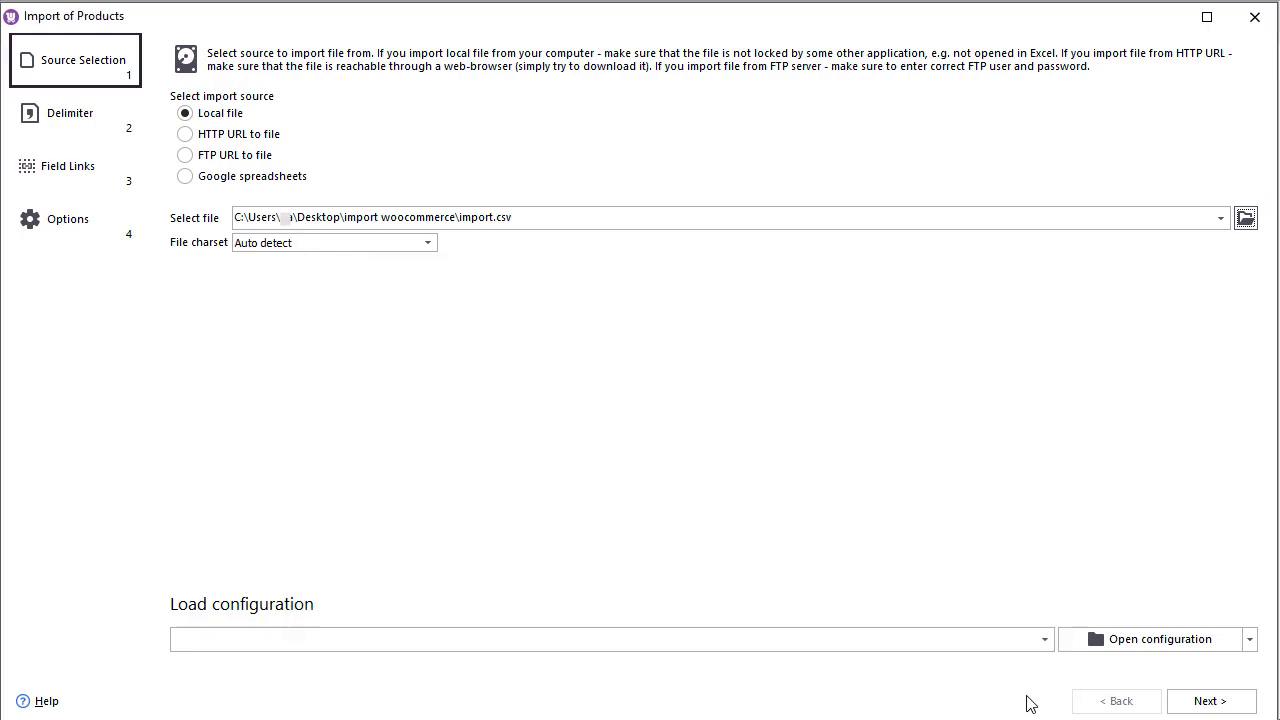
pyautogui.click(1208, 700)
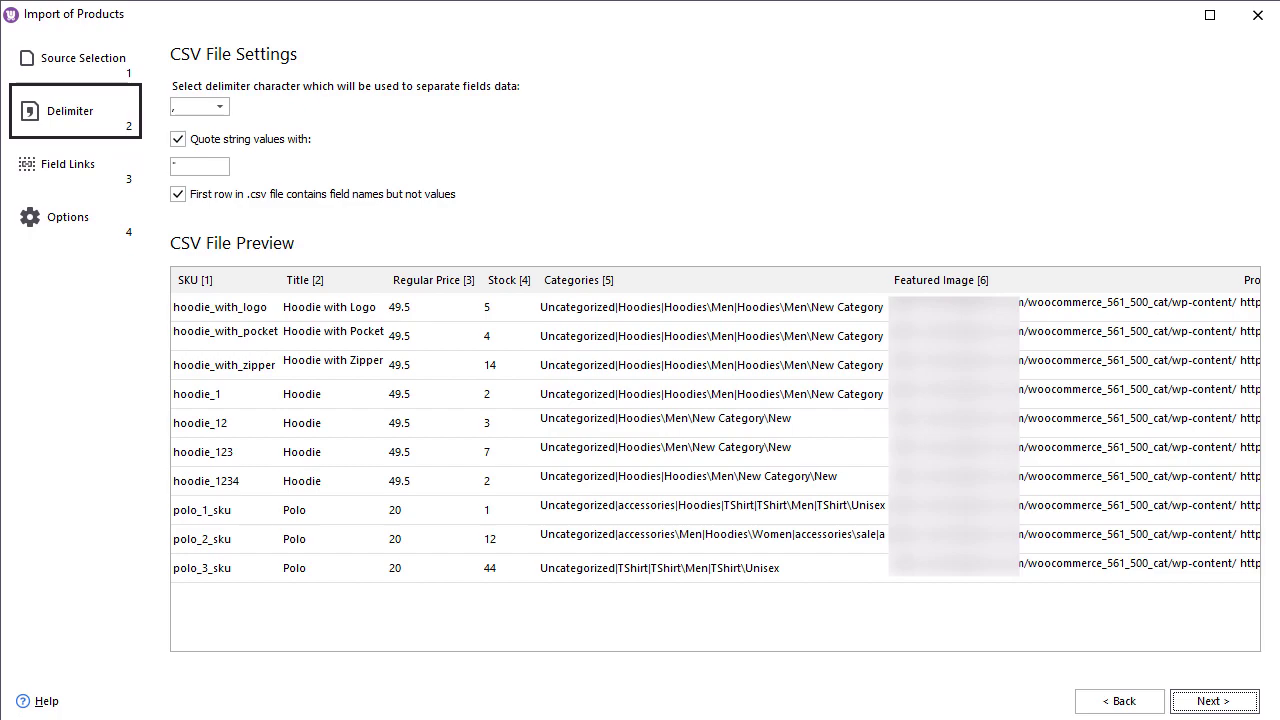
# - Check the available CSV delimiter characters and the character used to quote string values
pyautogui.click(220, 107)
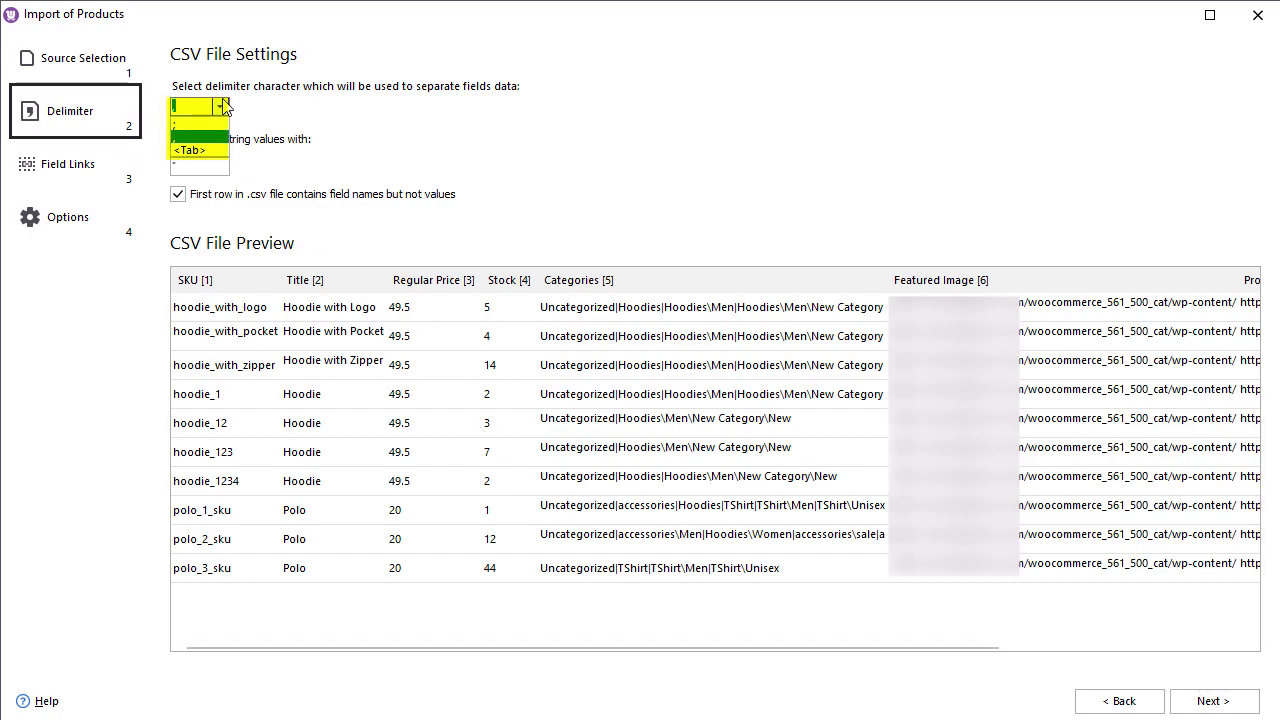
pyautogui.click(222, 107)
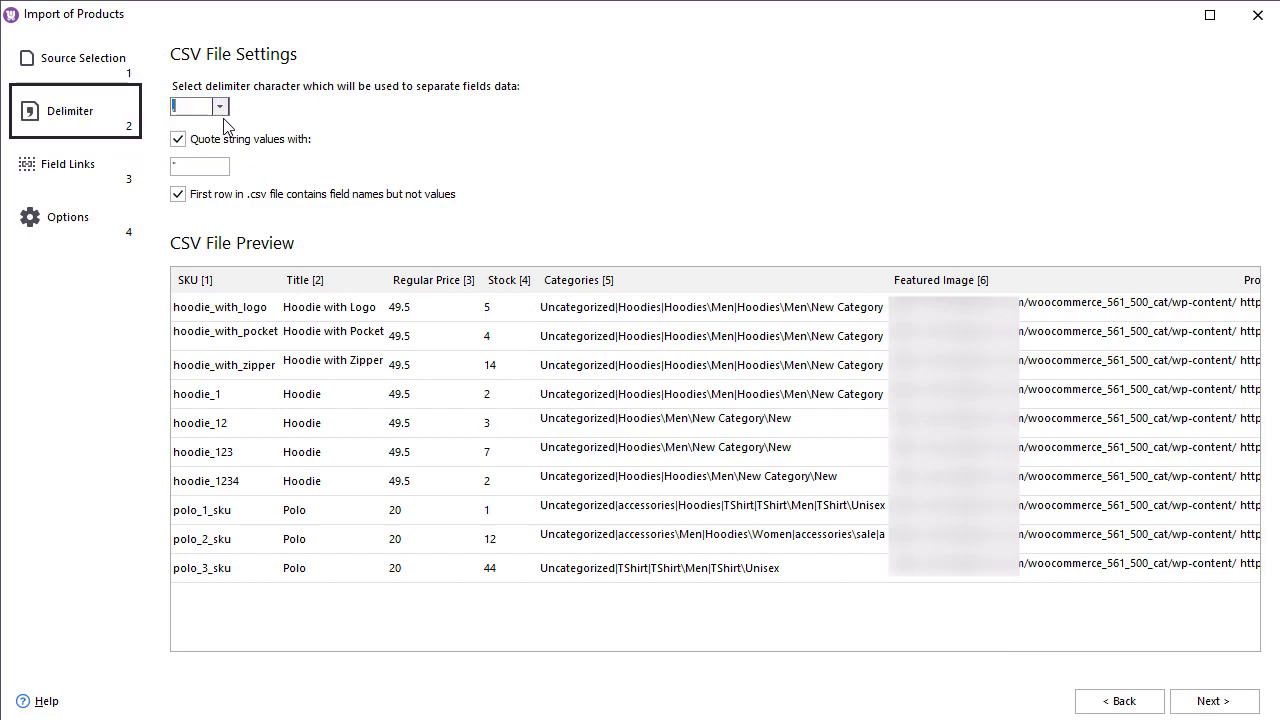
pyautogui.click(200, 164)
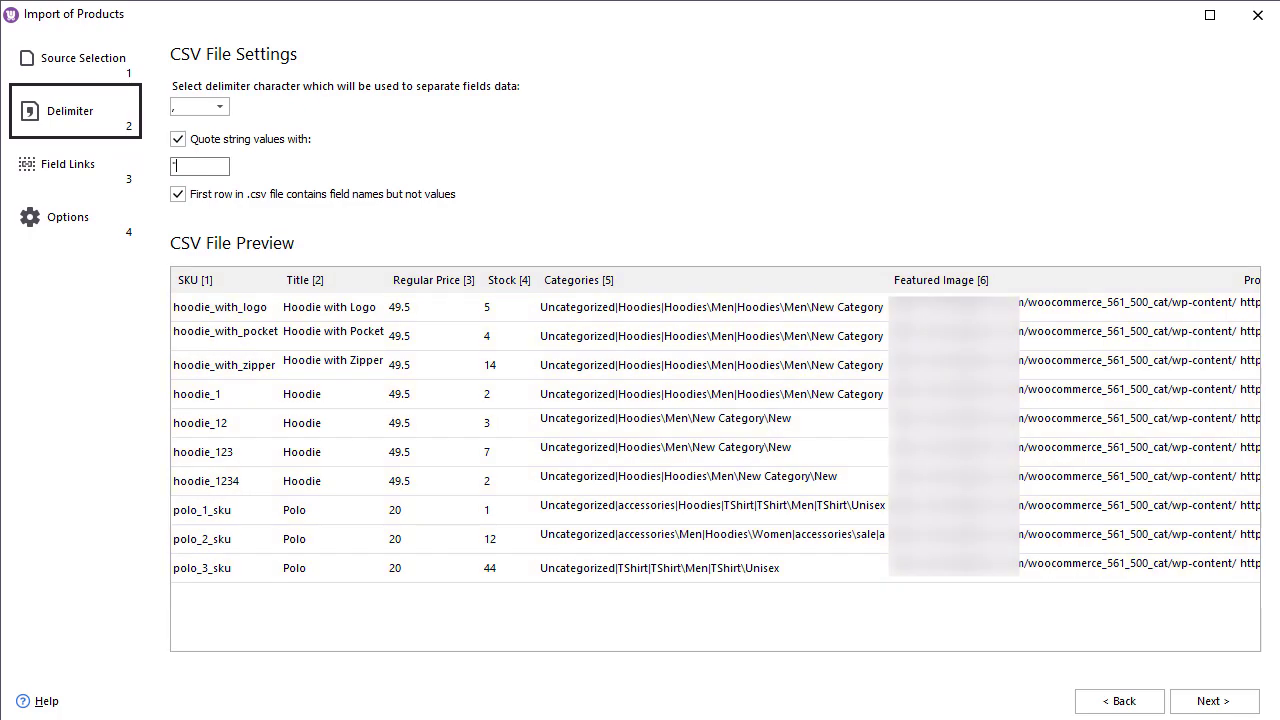
# - Try <Tab> as the CSV field delimiter against the file preview and restore the comma delimiter
pyautogui.click(219, 107)
pyautogui.click(200, 151)
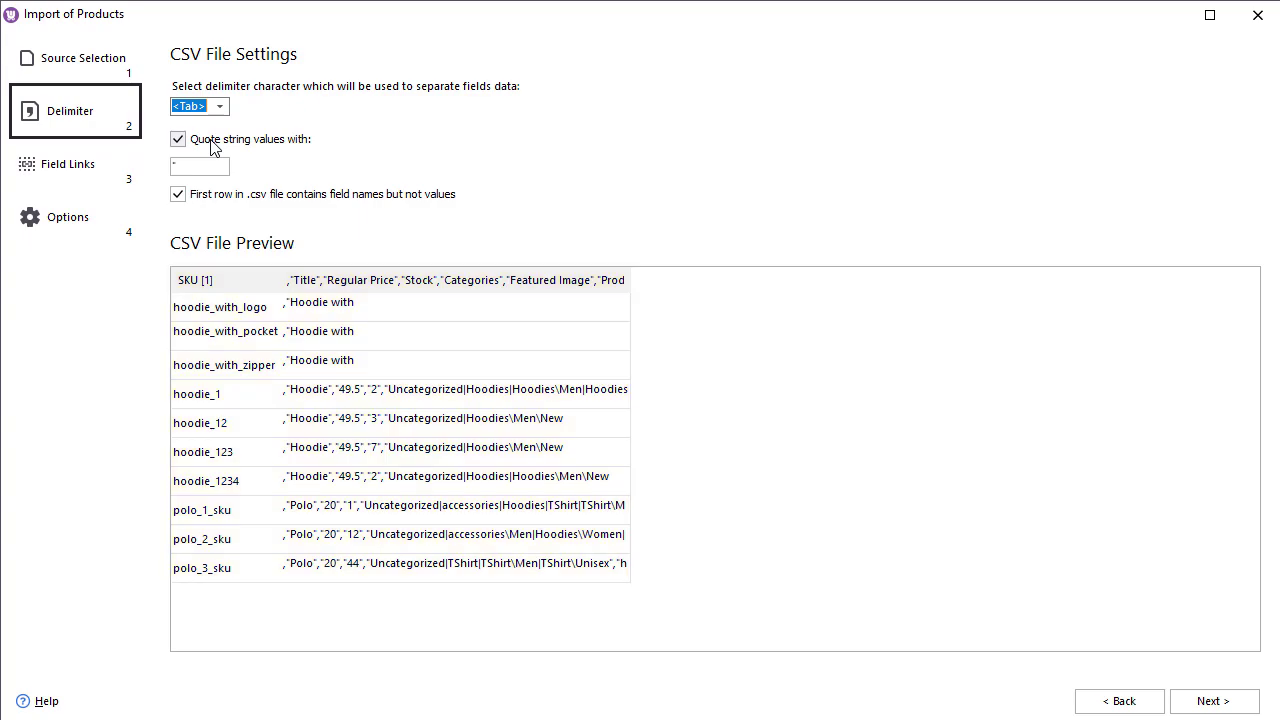
pyautogui.click(219, 106)
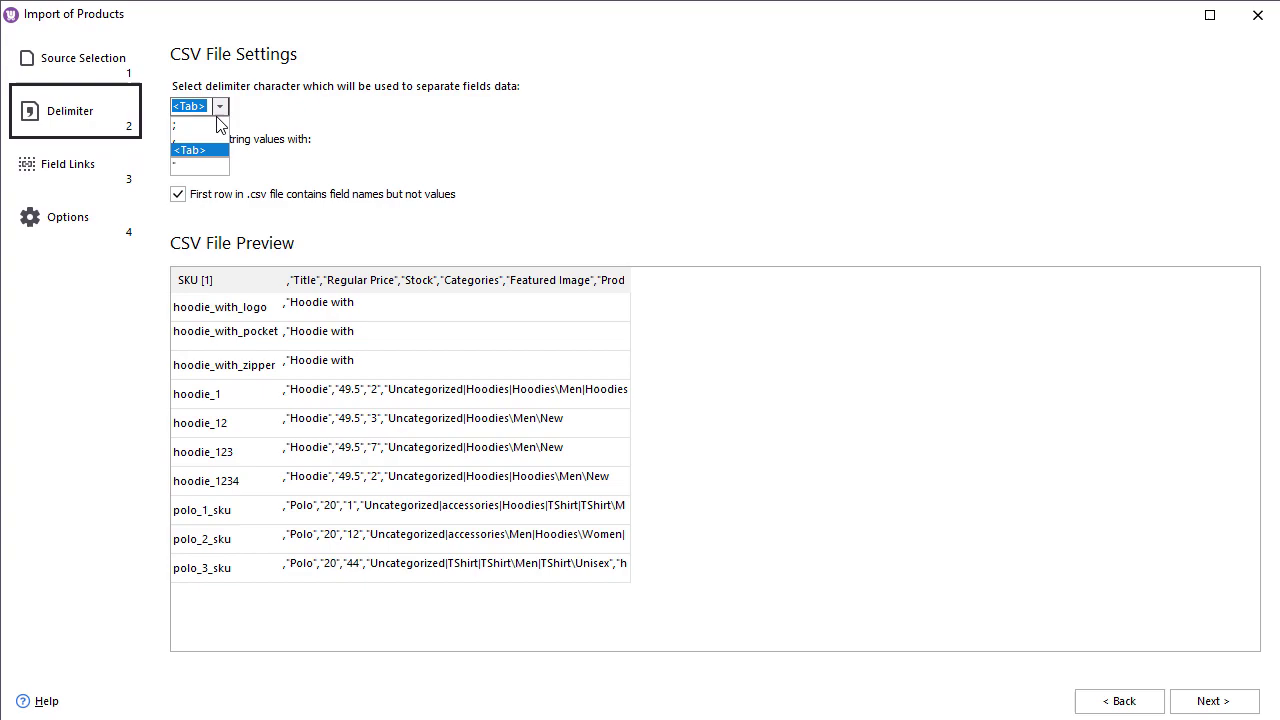
pyautogui.click(200, 118)
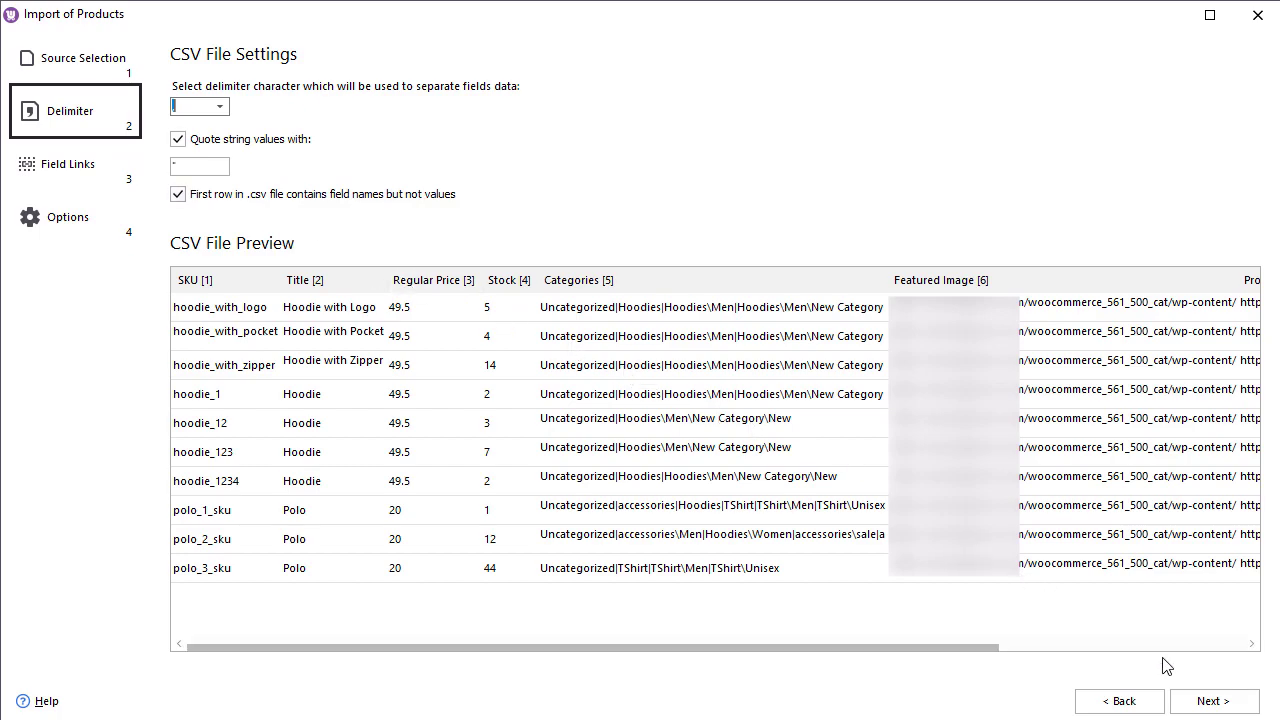
# - Proceed to field linking, check the identification field choices, and auto-link all database fields to the source columns
pyautogui.click(1210, 701)
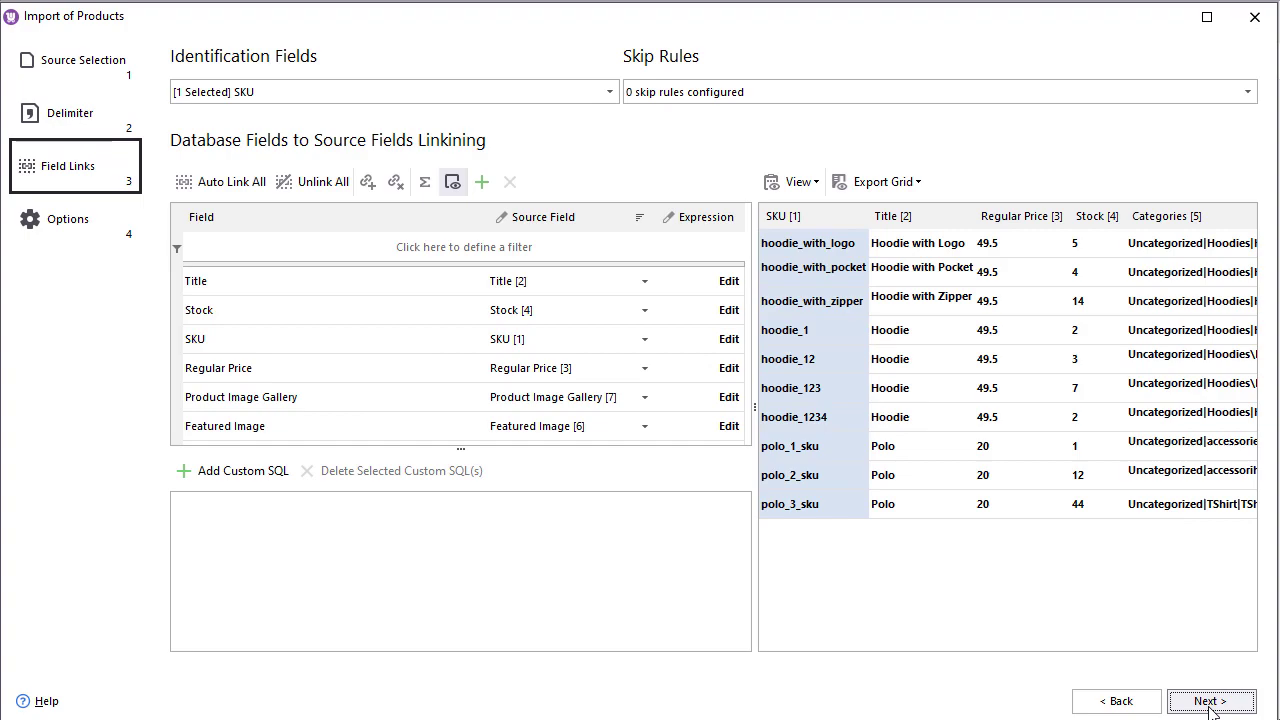
pyautogui.click(609, 93)
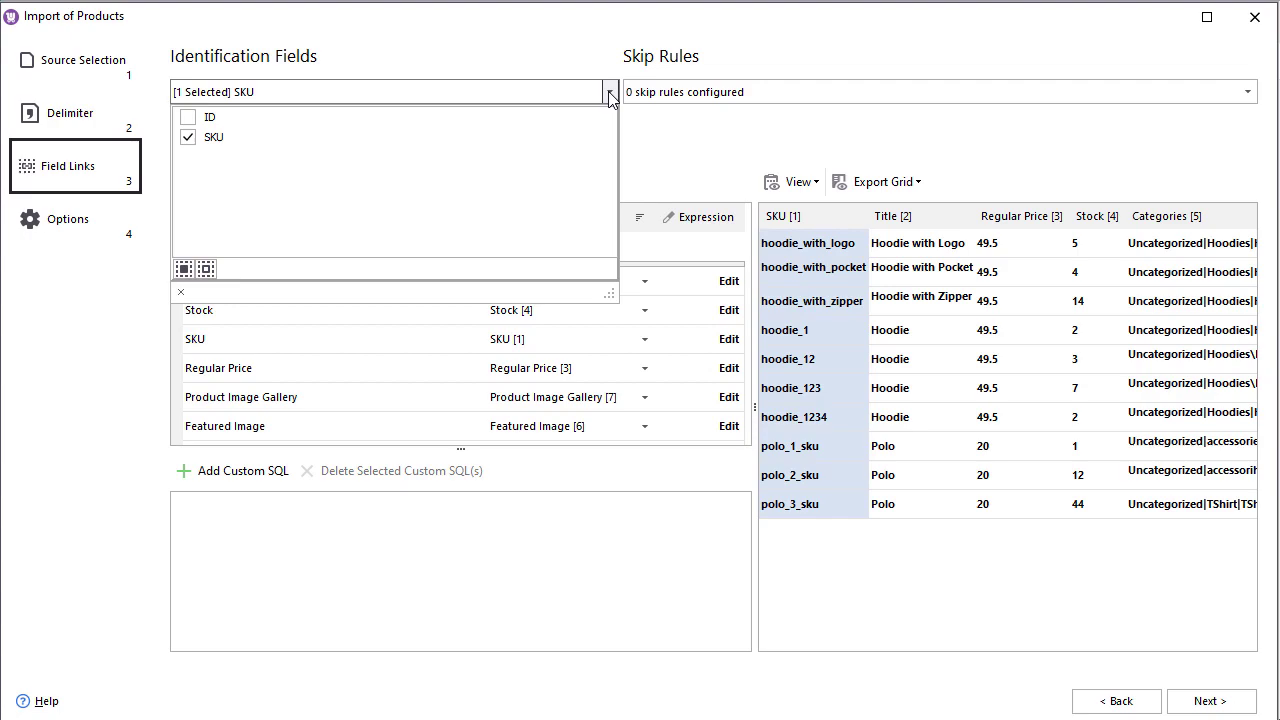
pyautogui.click(609, 93)
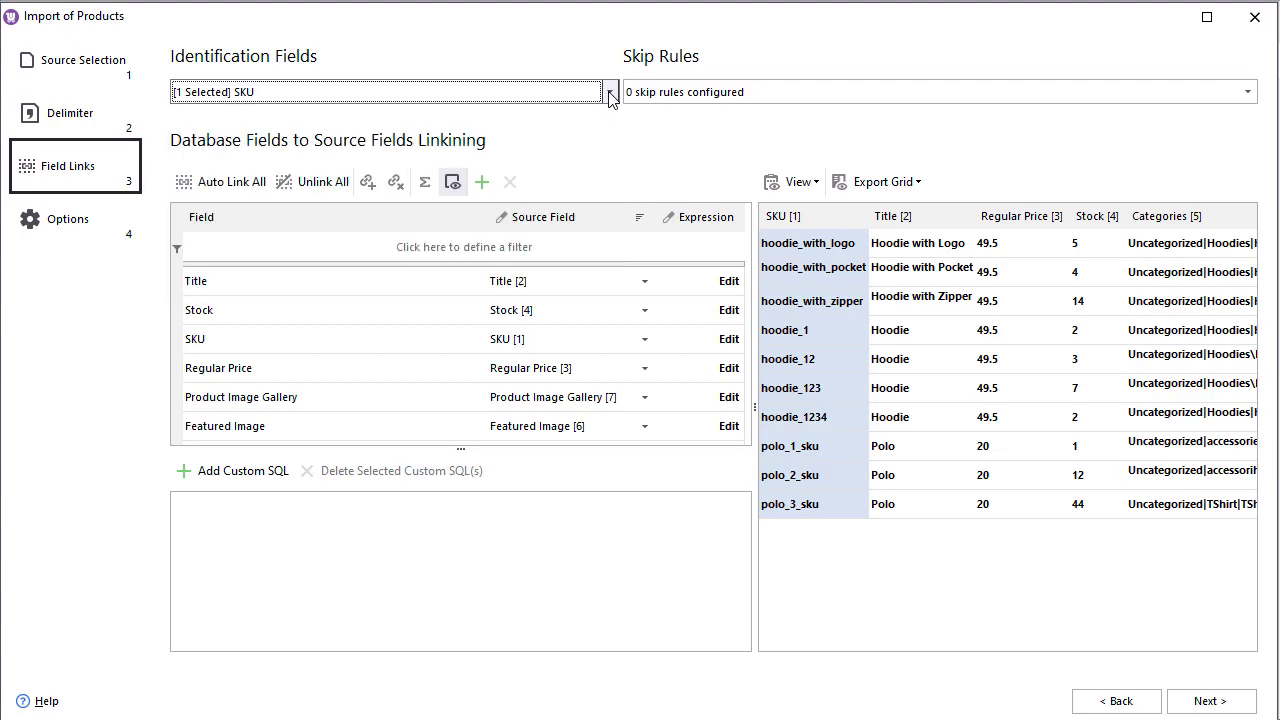
pyautogui.click(232, 184)
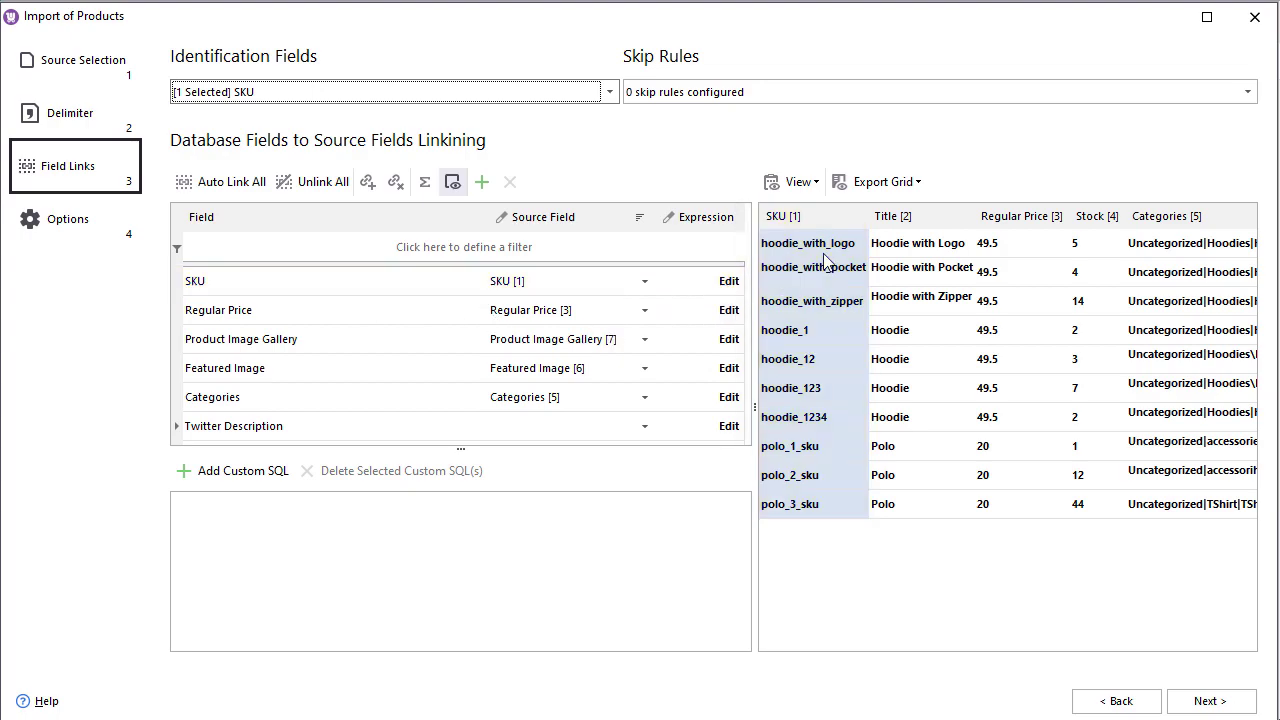
# - Link the Twitter Description database field to the source column Title [2]
pyautogui.click(397, 436)
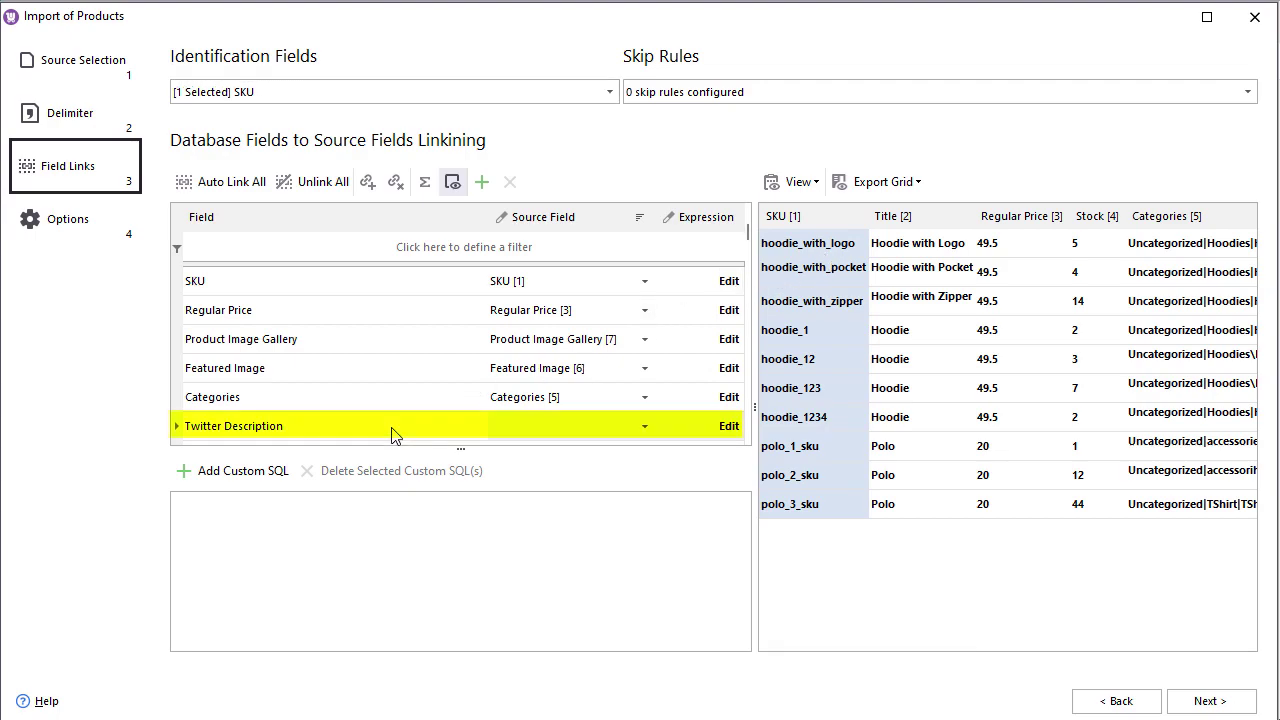
pyautogui.click(644, 427)
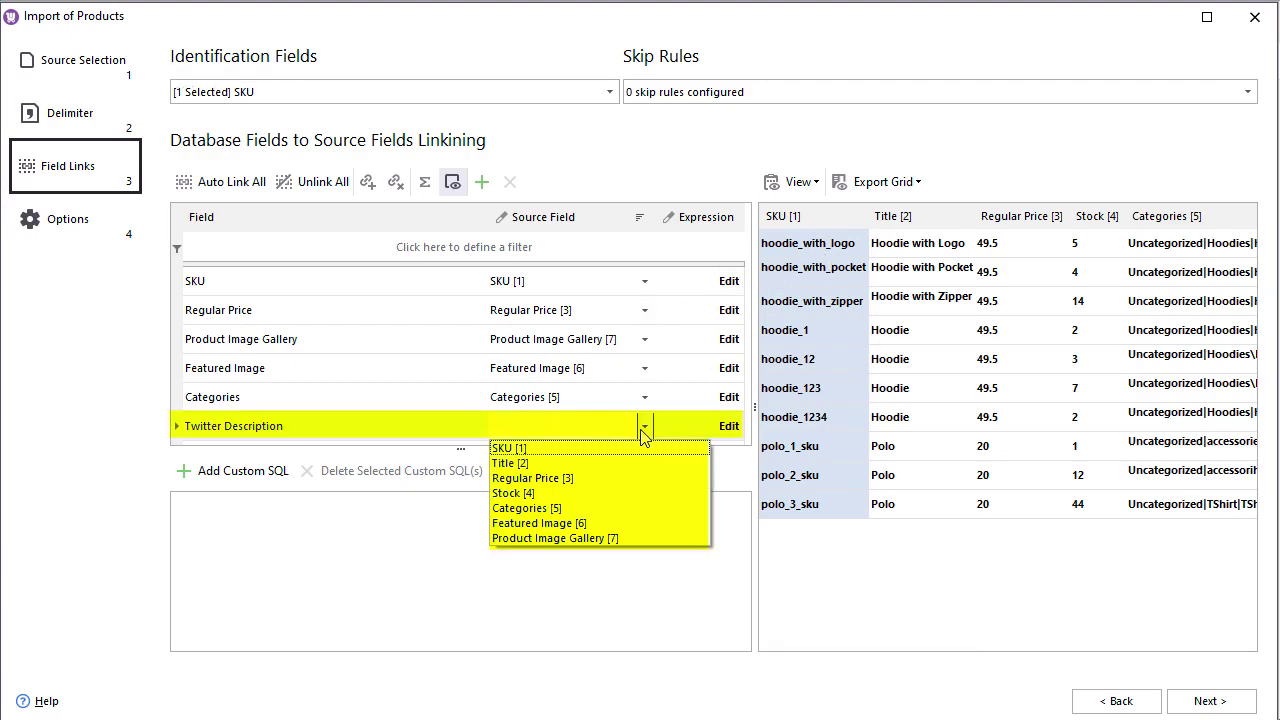
pyautogui.click(628, 464)
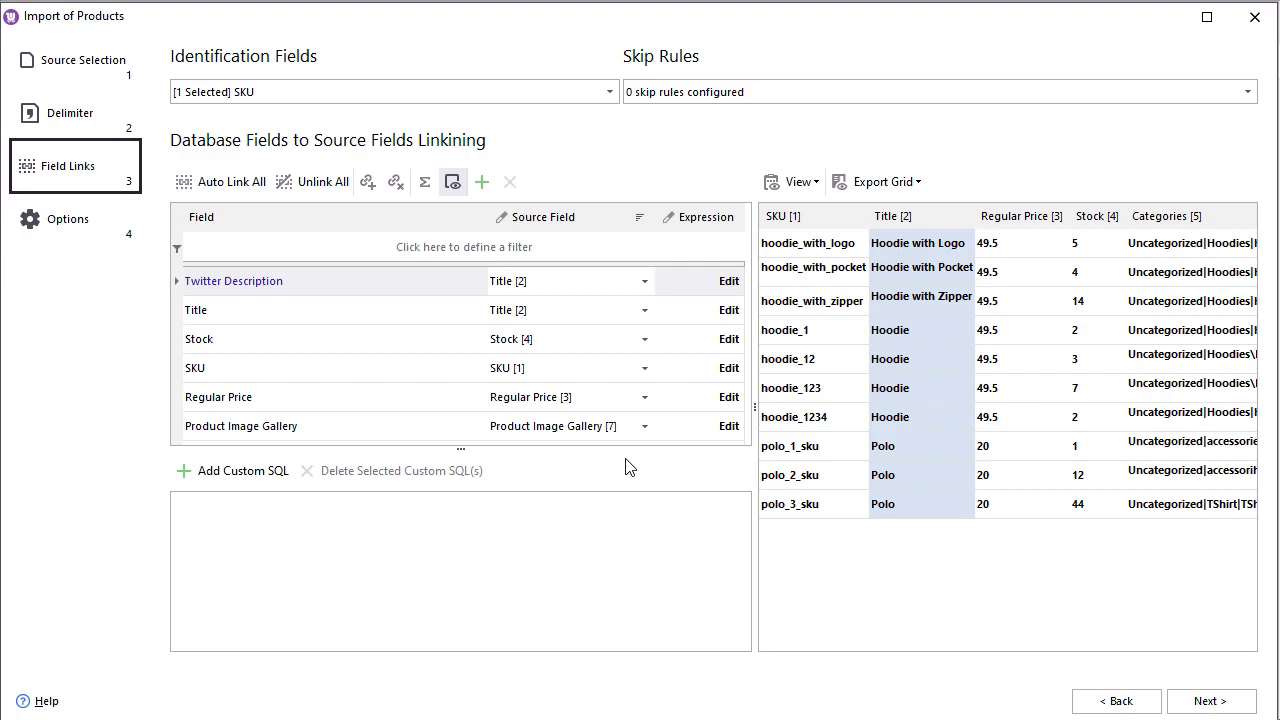
# - Examine the Expression Editor for the Regular Price field, including its formula examples, and close it without adding an expression
pyautogui.click(731, 398)
pyautogui.click(730, 398)
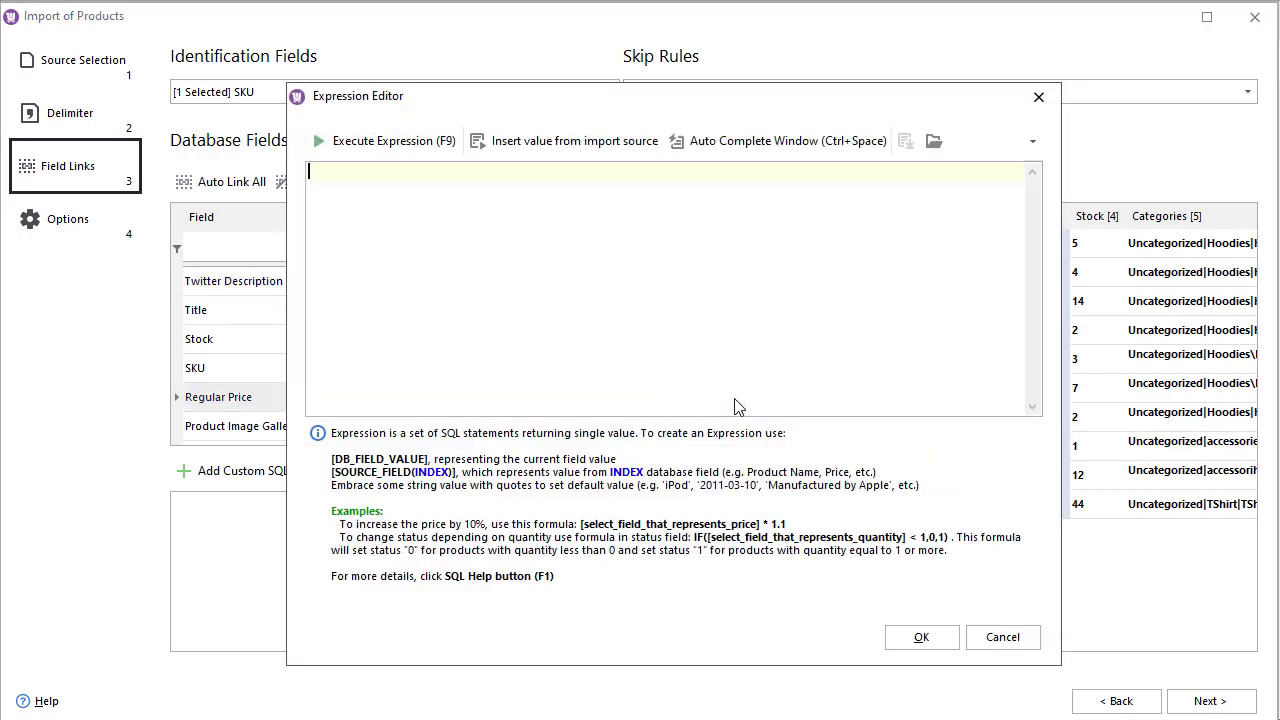
pyautogui.click(1038, 98)
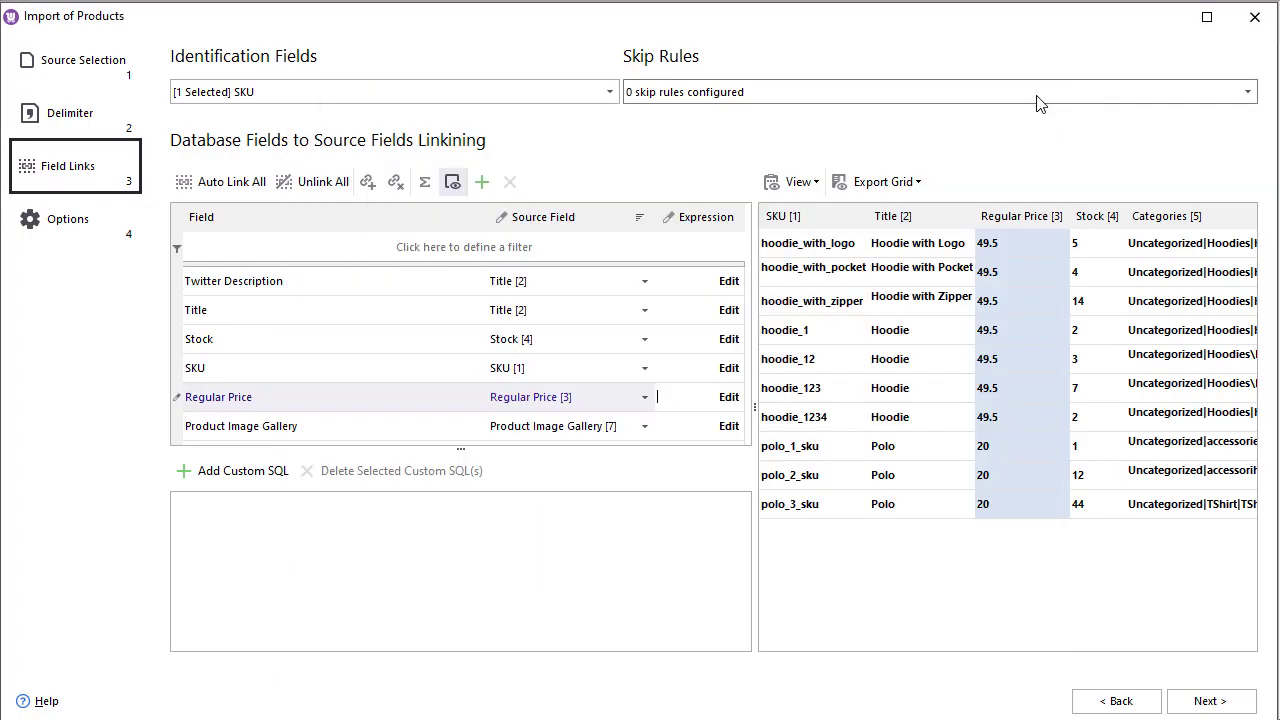
# - Proceed to the import options, set the products import method to Add and Modify, and show the advanced options
pyautogui.click(1210, 701)
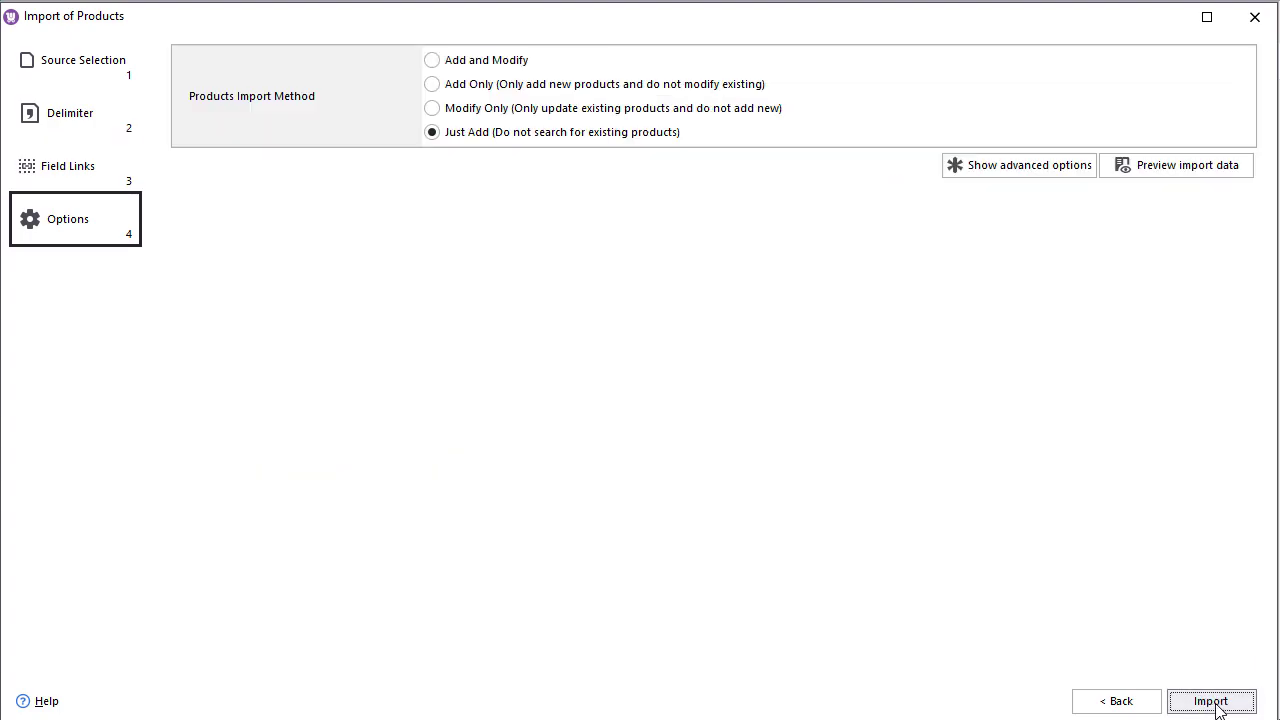
pyautogui.click(693, 112)
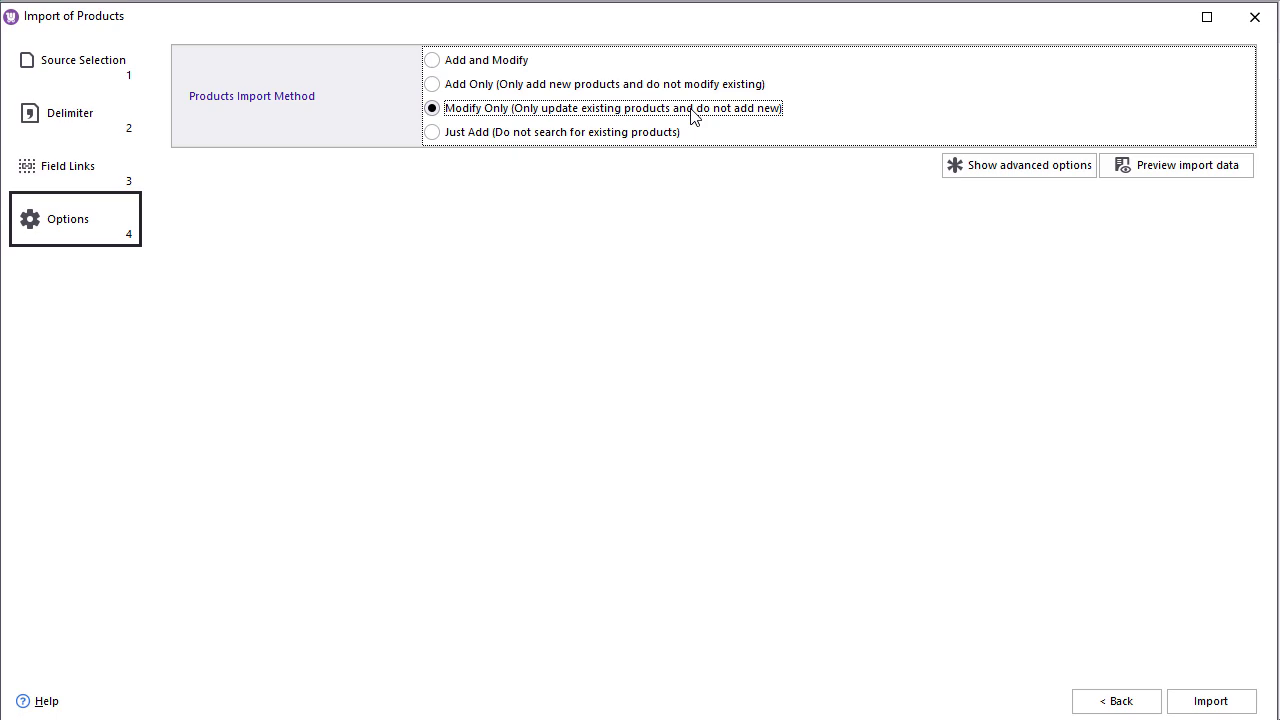
pyautogui.click(709, 86)
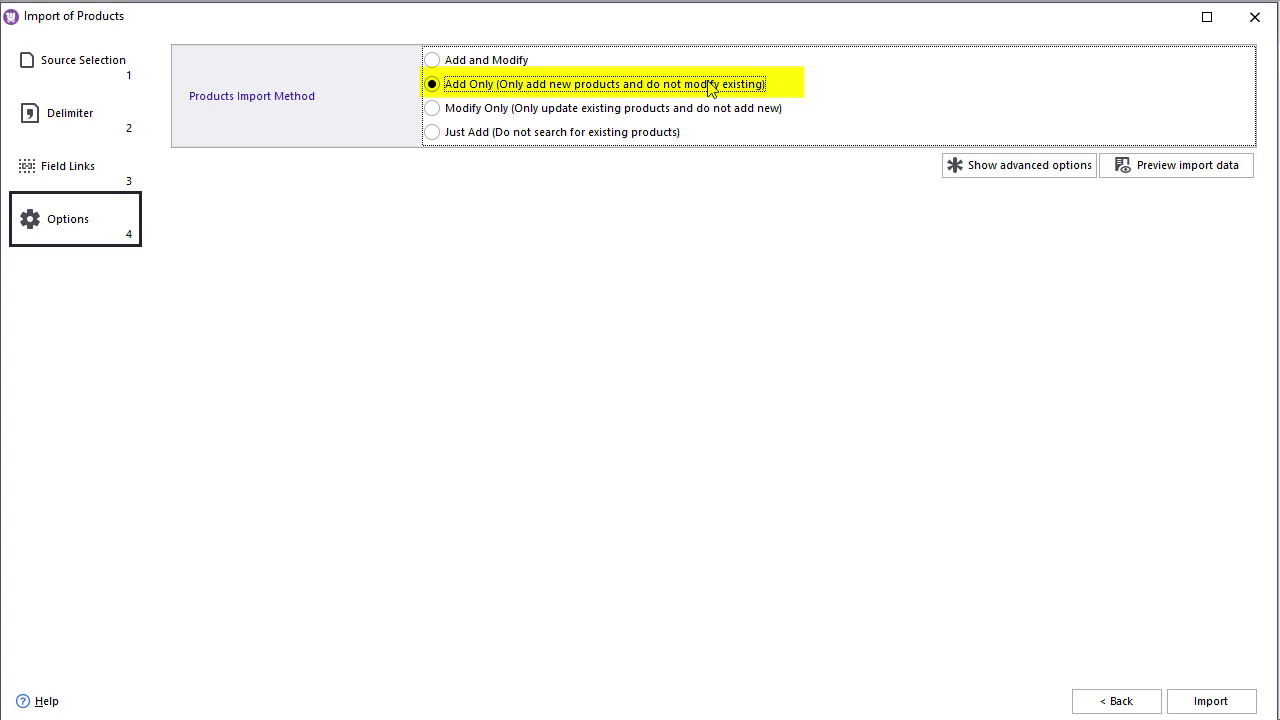
pyautogui.click(715, 63)
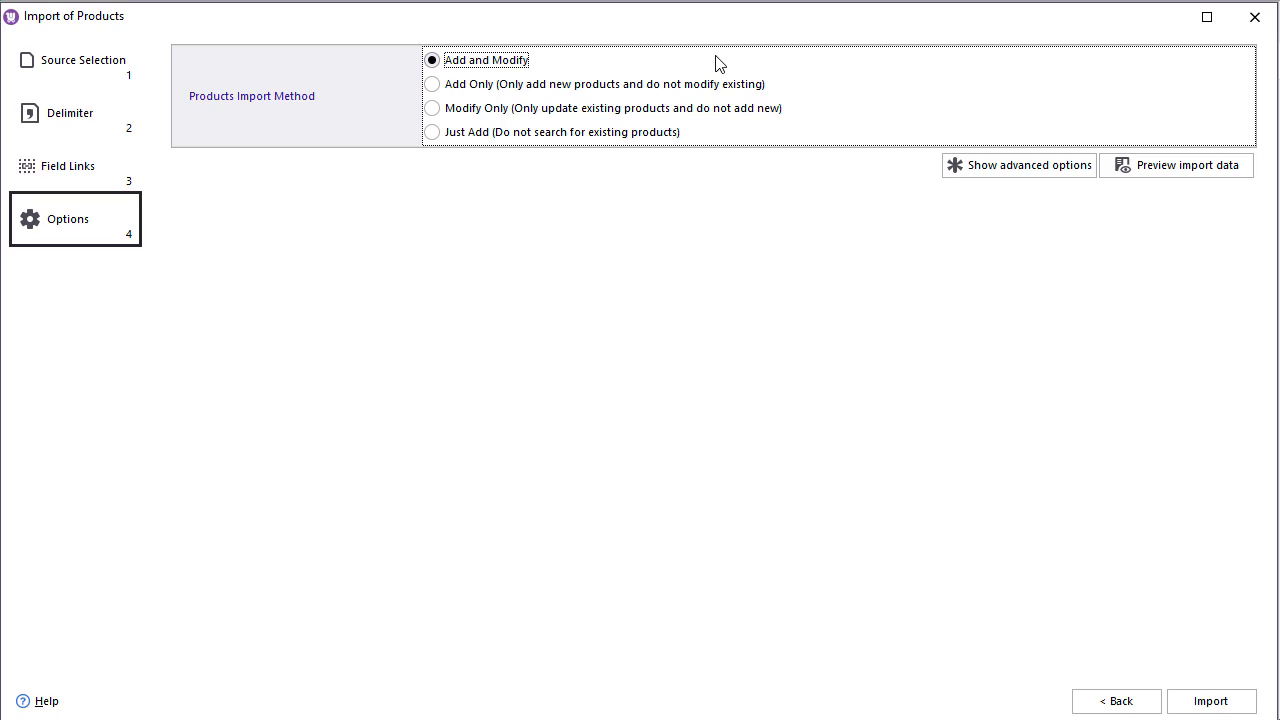
pyautogui.click(981, 170)
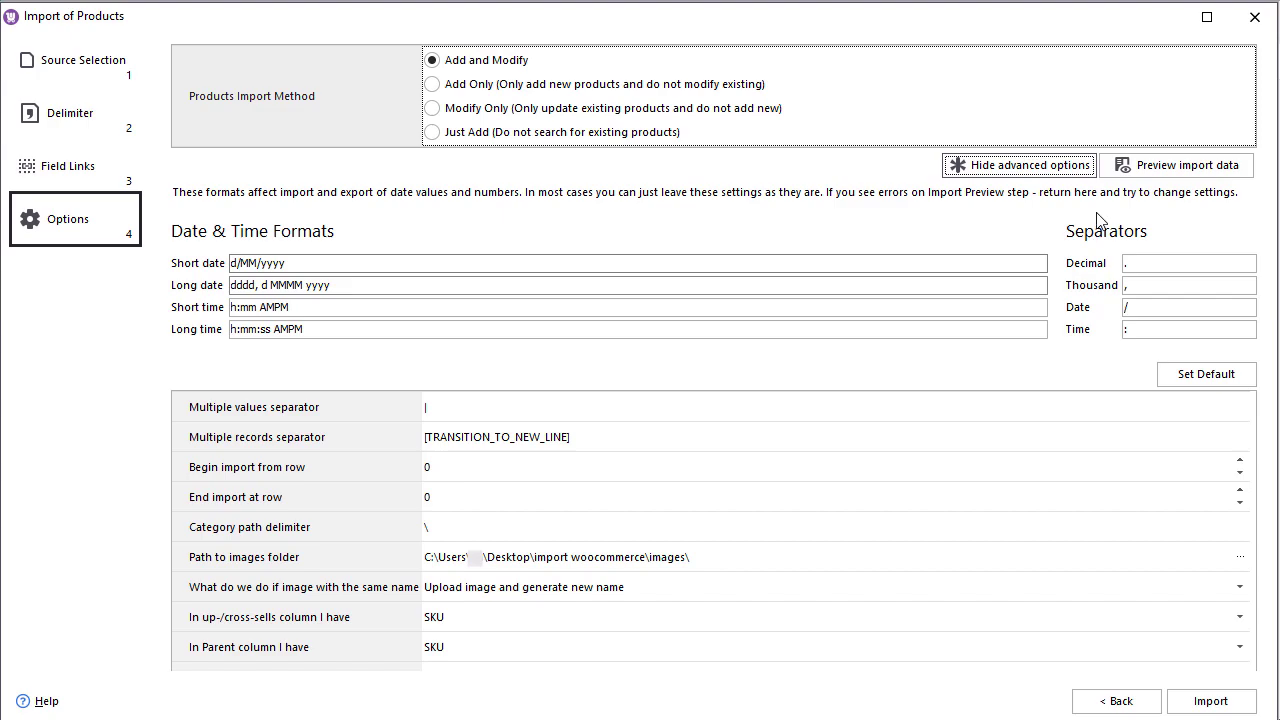
# - Preview the import data and run the product import through to completion
pyautogui.click(1157, 169)
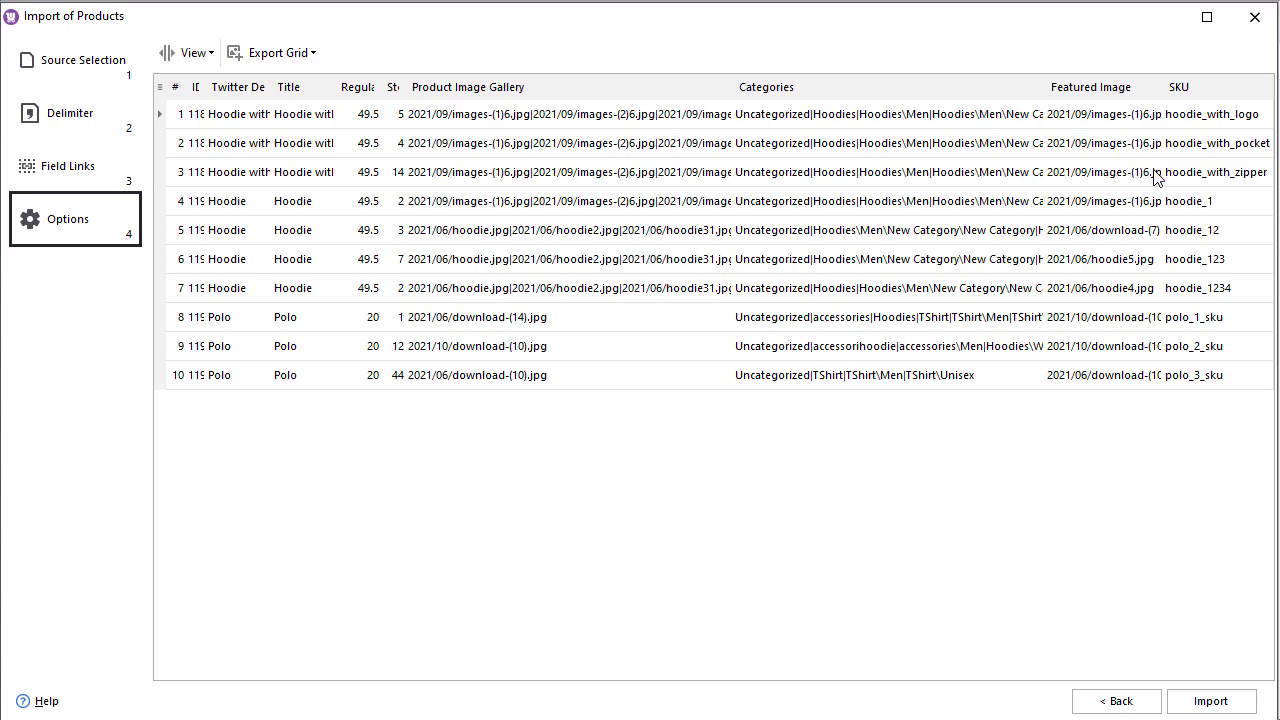
pyautogui.click(1212, 701)
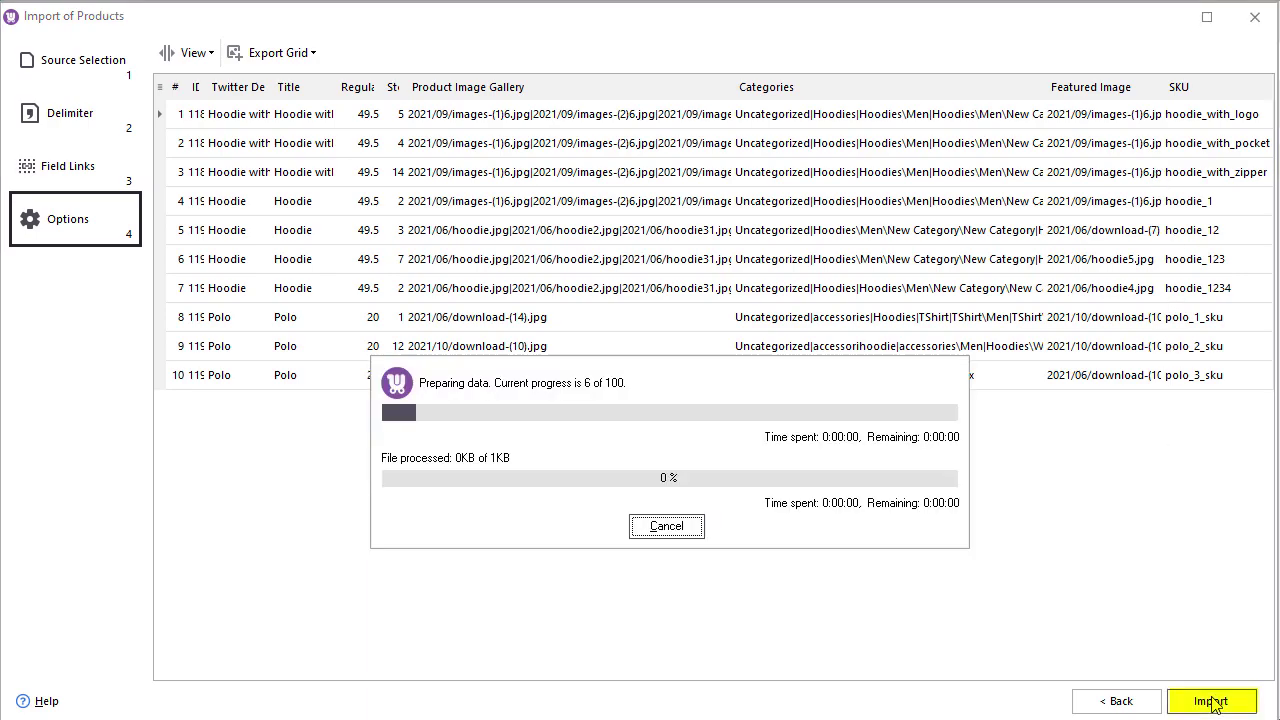
pyautogui.click(1212, 701)
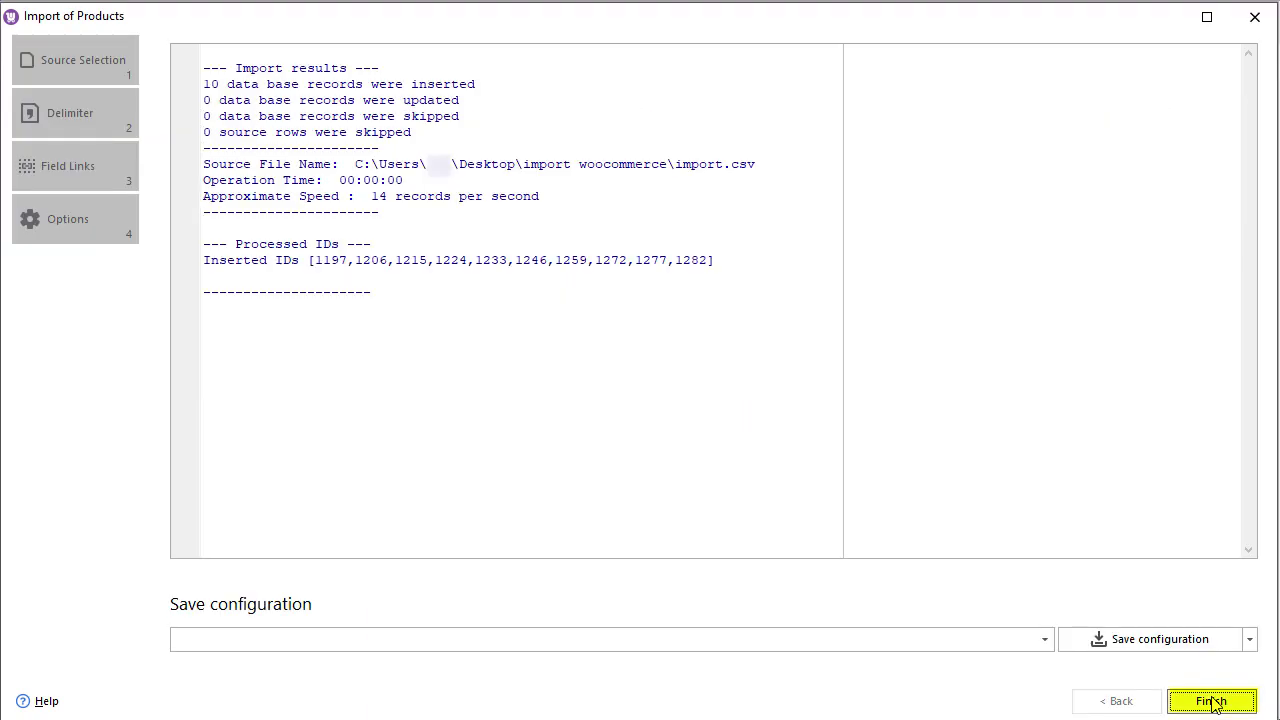
# - Finish the import wizard and switch to the WordPress admin in the browser, reloading the Products list to check the imported items
pyautogui.click(1212, 701)
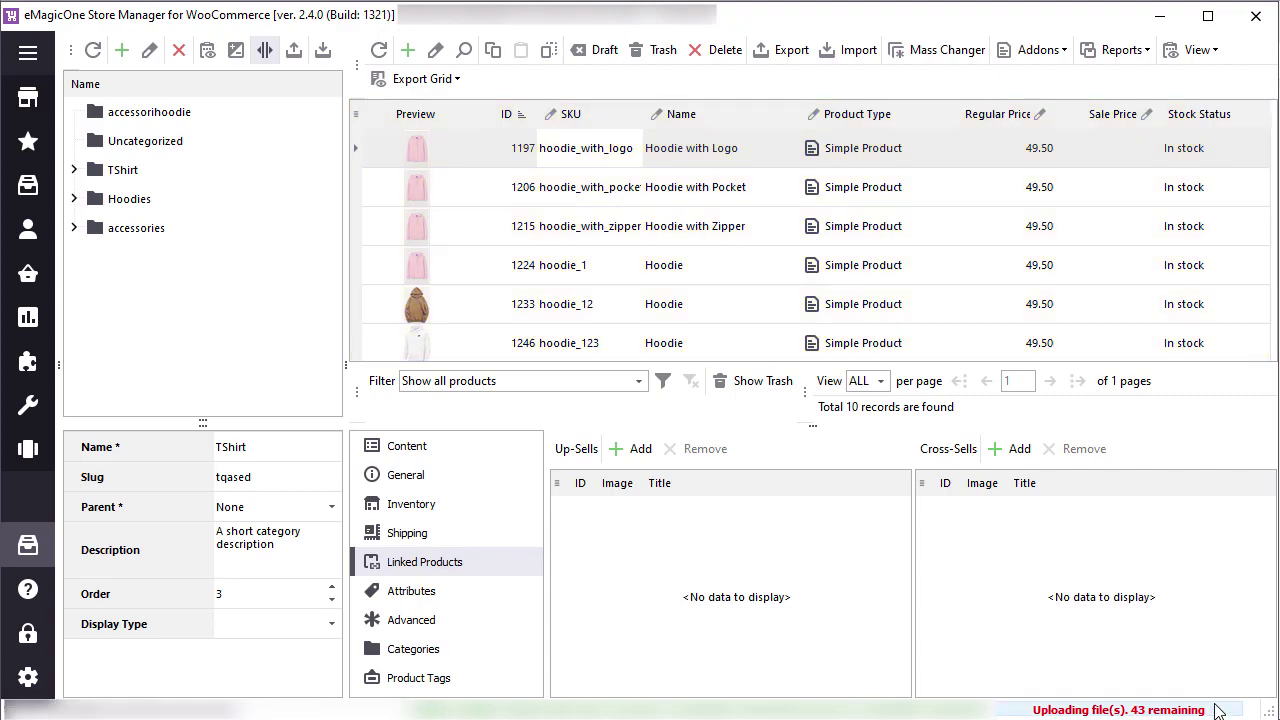
pyautogui.hotkey('alt', 'Tab')
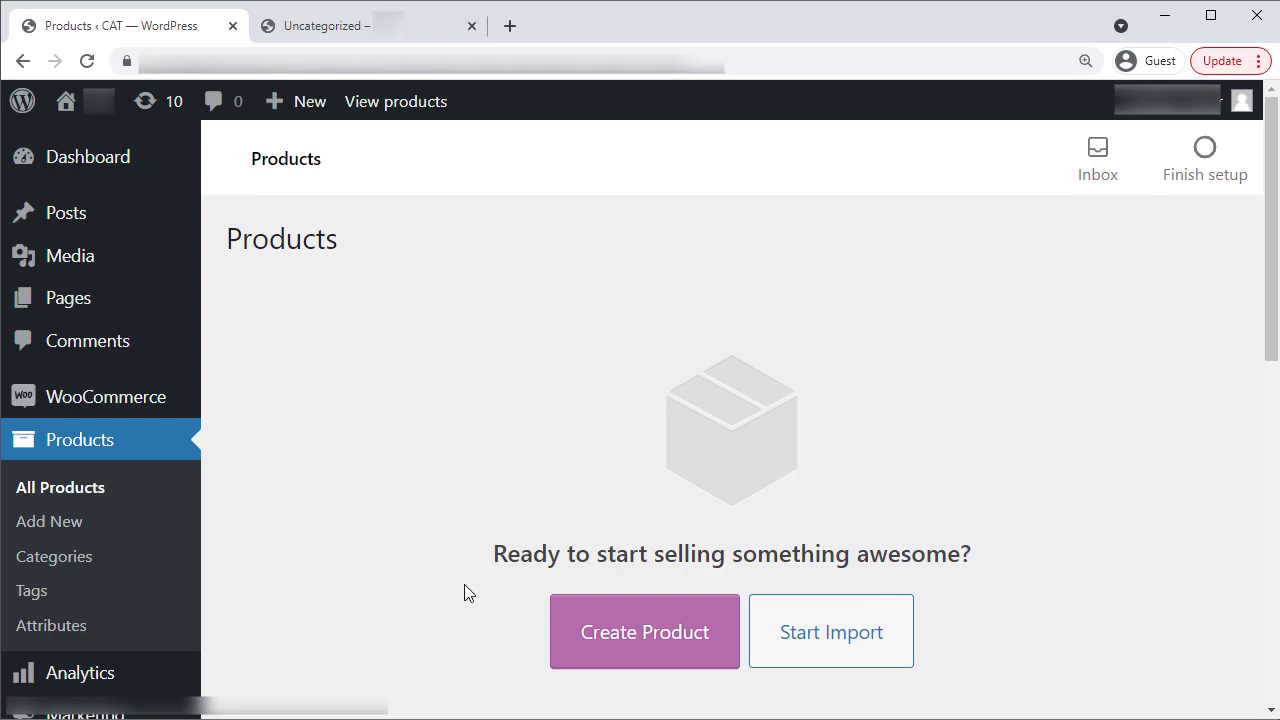
pyautogui.click(89, 62)
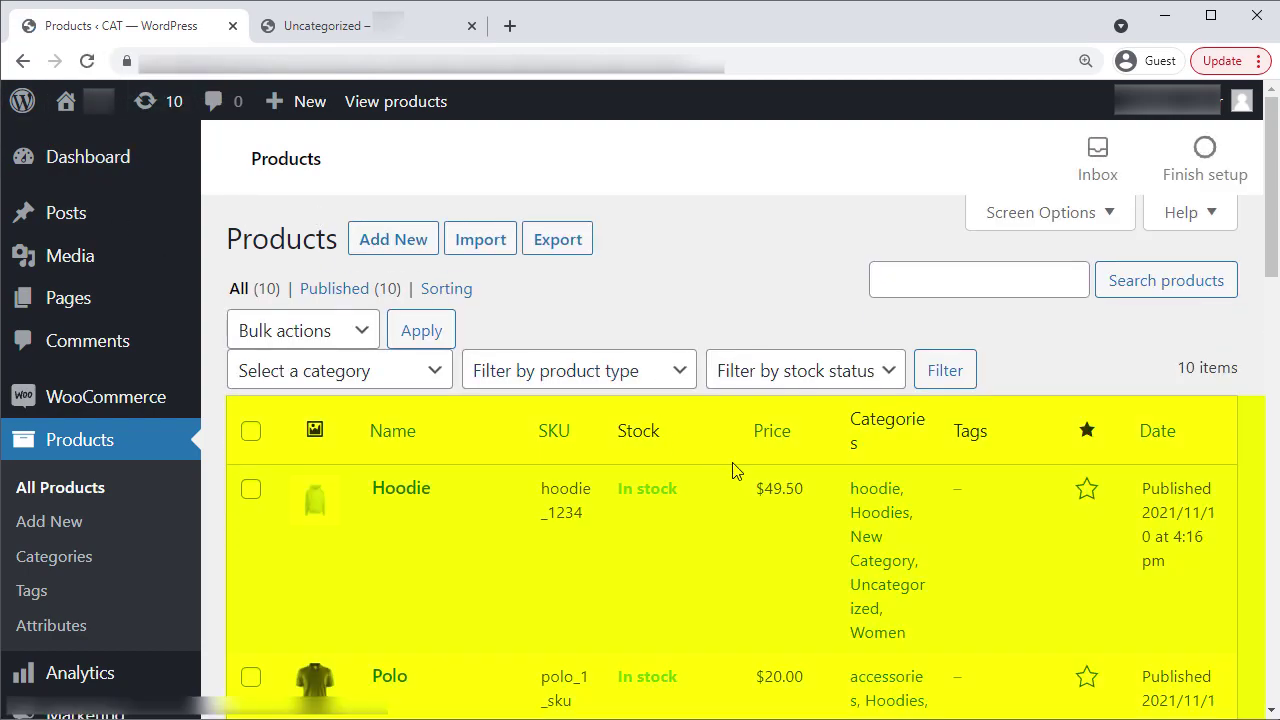
pyautogui.scroll(-4, 734, 471)
pyautogui.scroll(-4, 734, 471)
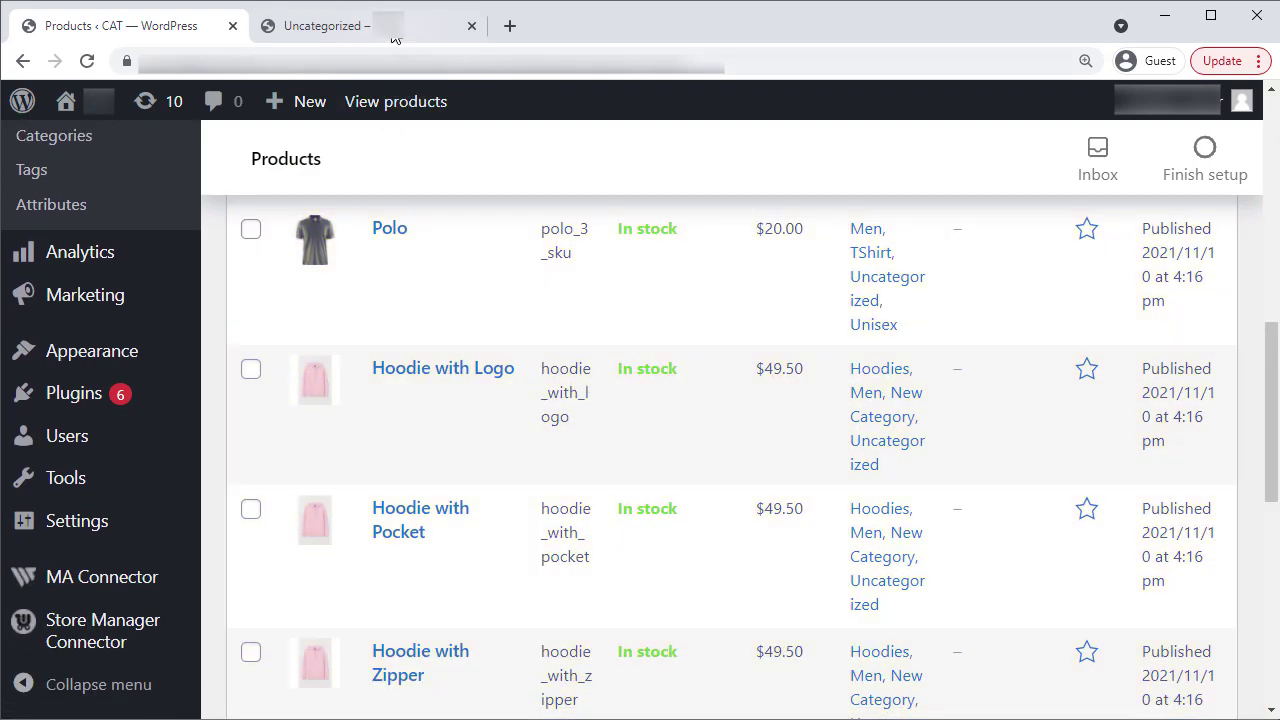
# - Reload the storefront's Uncategorized category page and look through the imported products shown there
pyautogui.click(393, 30)
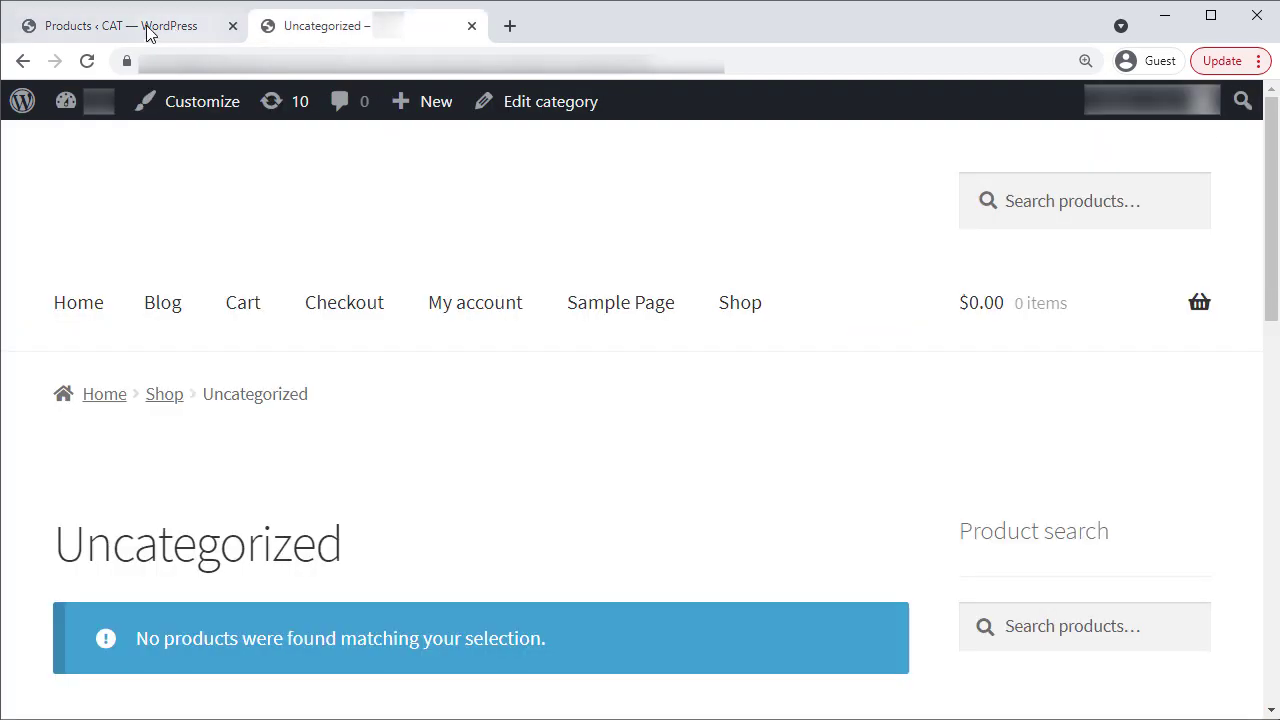
pyautogui.click(87, 62)
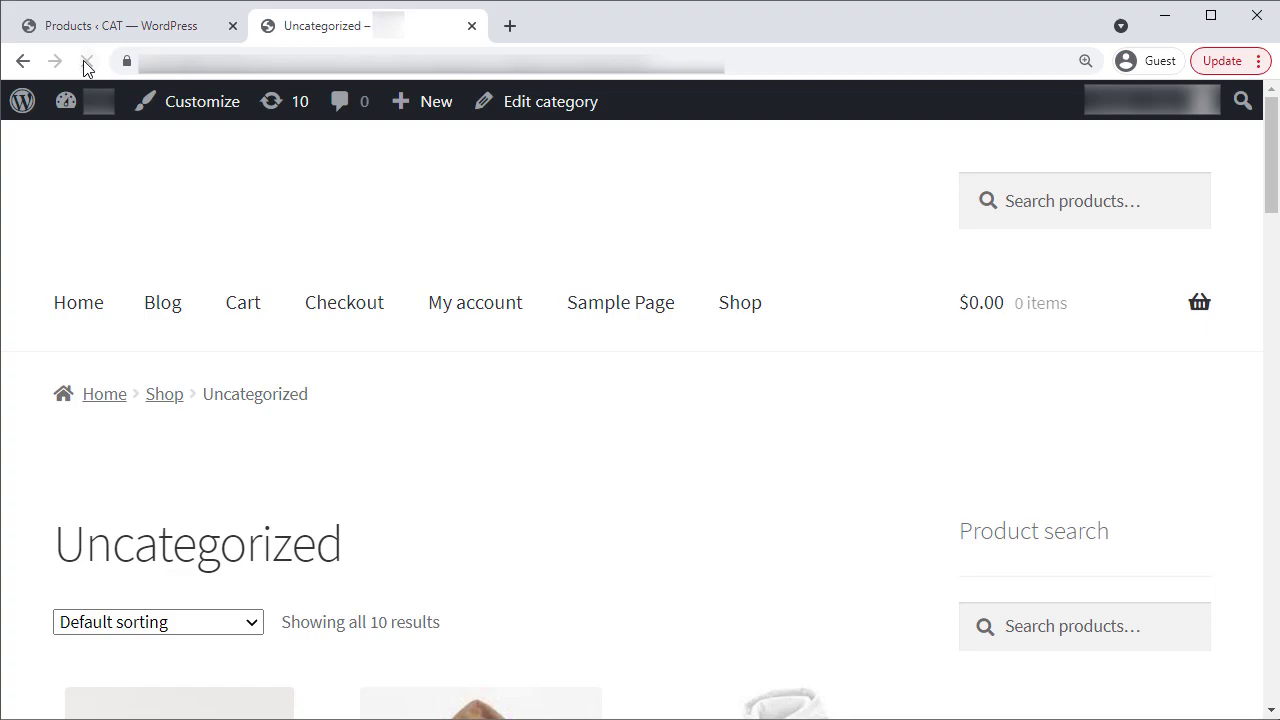
pyautogui.scroll(-3, 578, 303)
pyautogui.scroll(-9, 578, 303)
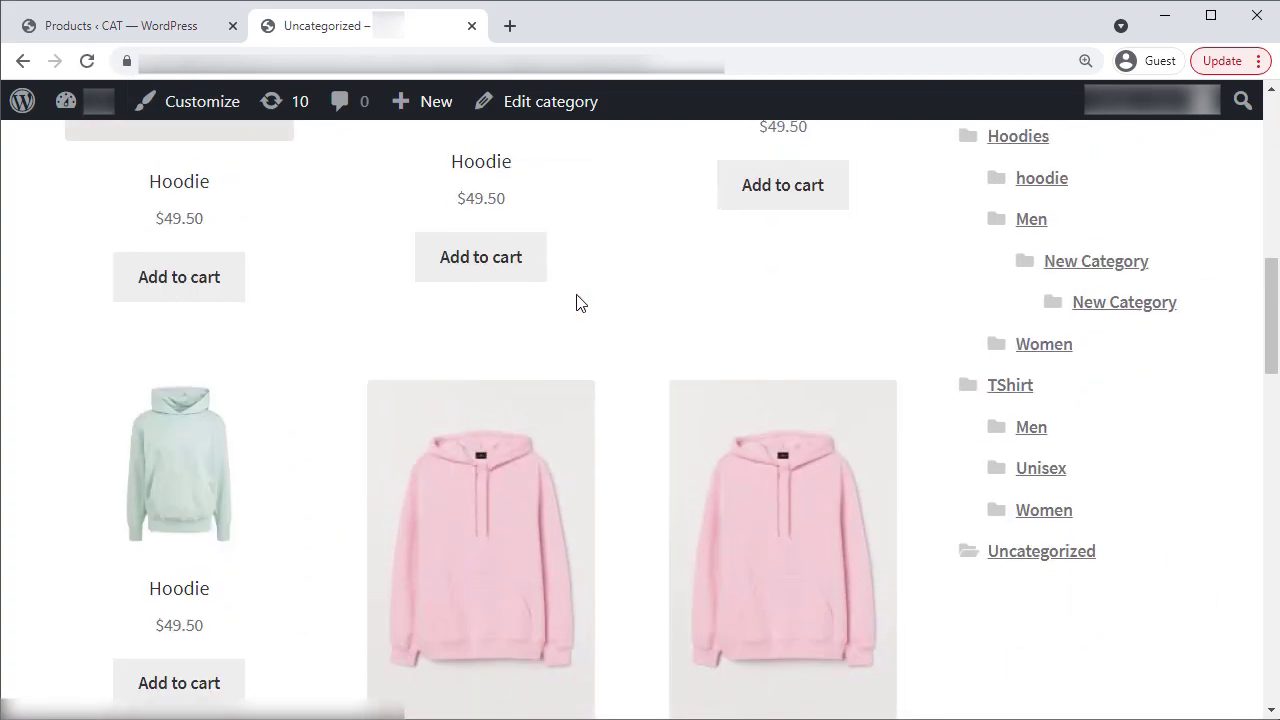
pyautogui.scroll(-4, 575, 302)
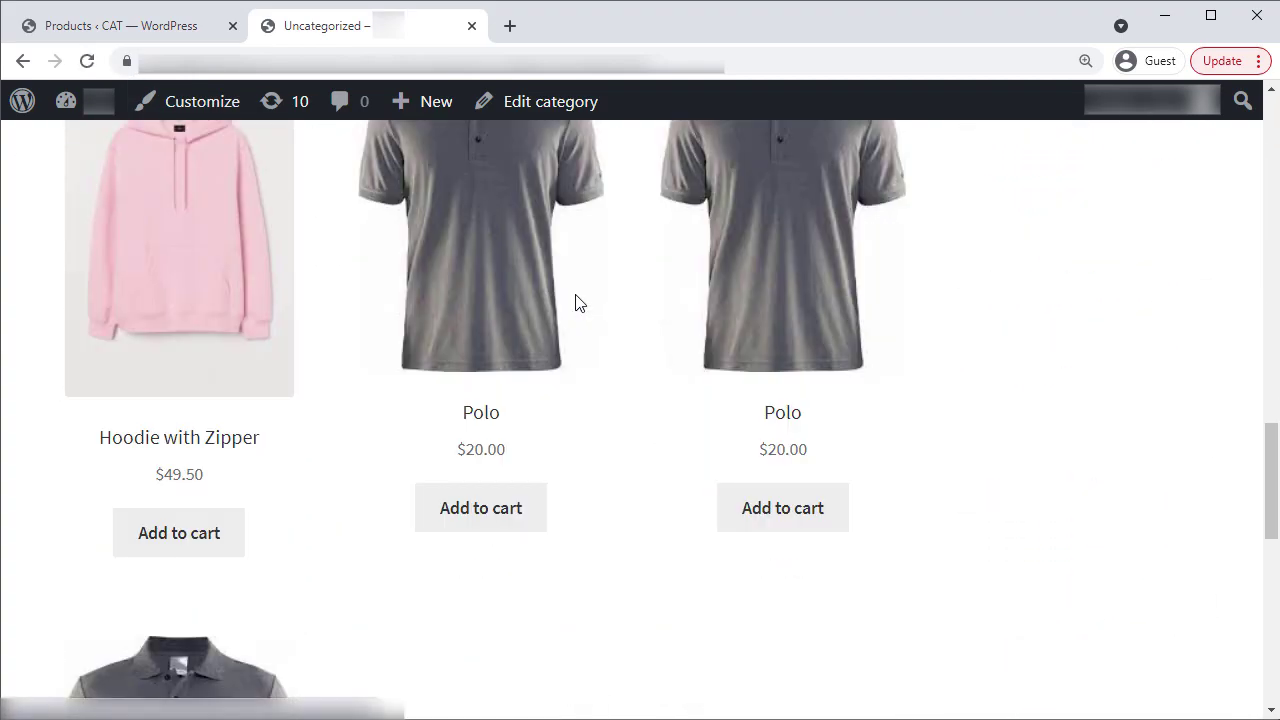